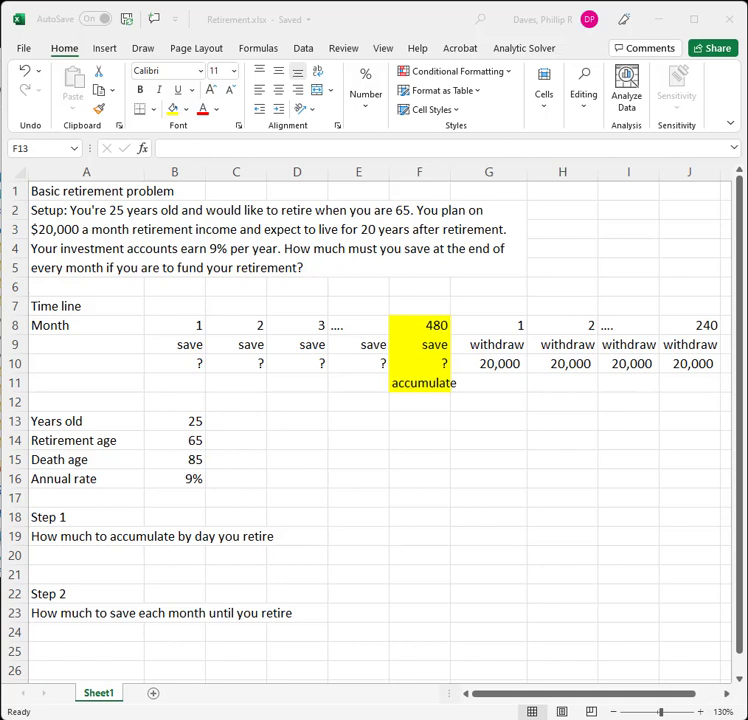
Examine the retirement problem setup and the timeline's 480 saving months, accumulation month and 240 withdrawal months
{"action": "left_click", "coordinate": [209, 228]}
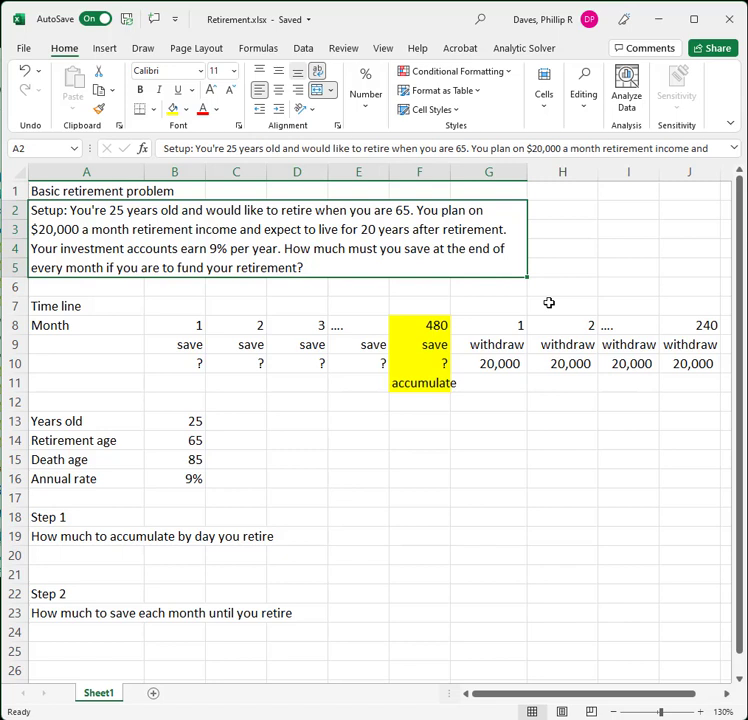
{"action": "left_click", "coordinate": [371, 455]}
{"action": "left_click", "coordinate": [200, 323]}
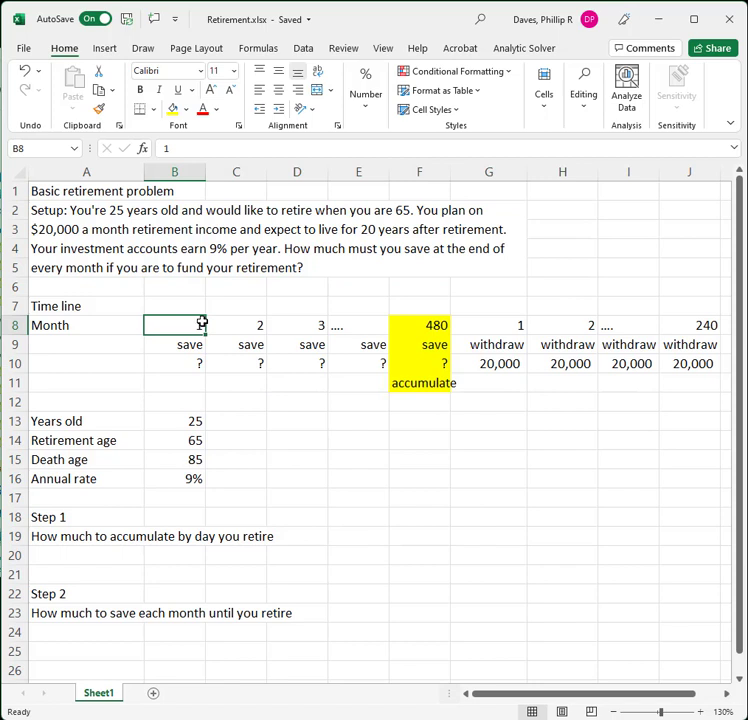
{"action": "left_click_drag", "start_coordinate": [201, 323], "coordinate": [663, 400]}
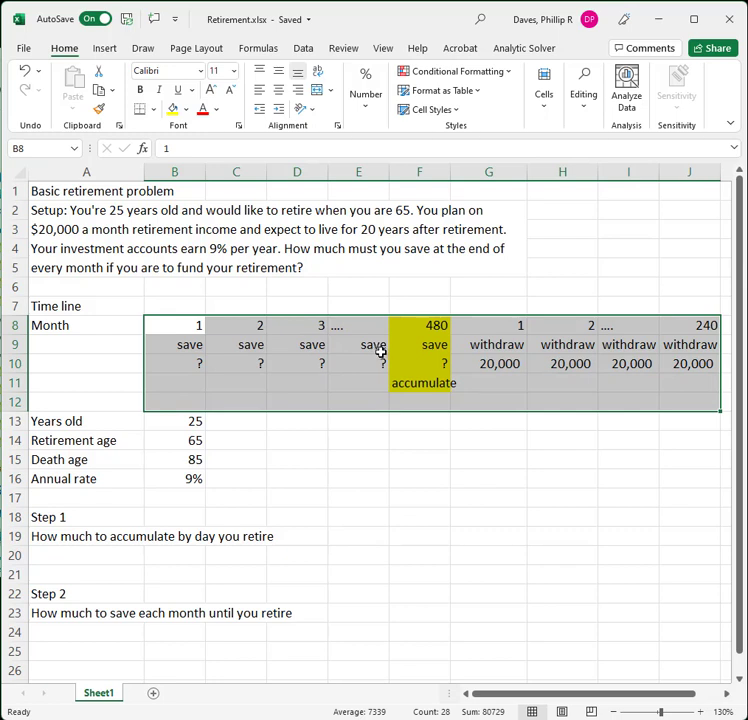
{"action": "left_click_drag", "start_coordinate": [180, 346], "coordinate": [434, 361]}
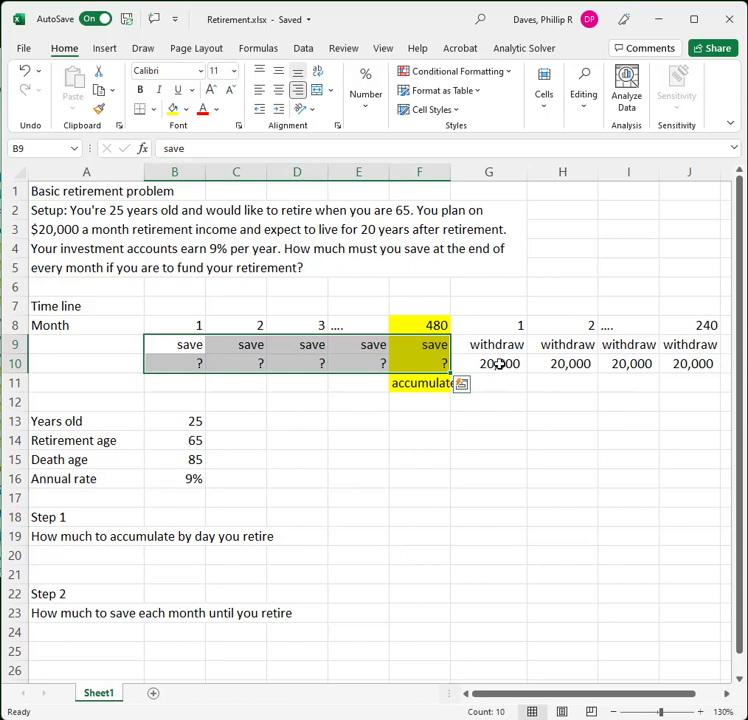
{"action": "left_click_drag", "start_coordinate": [430, 324], "coordinate": [426, 376]}
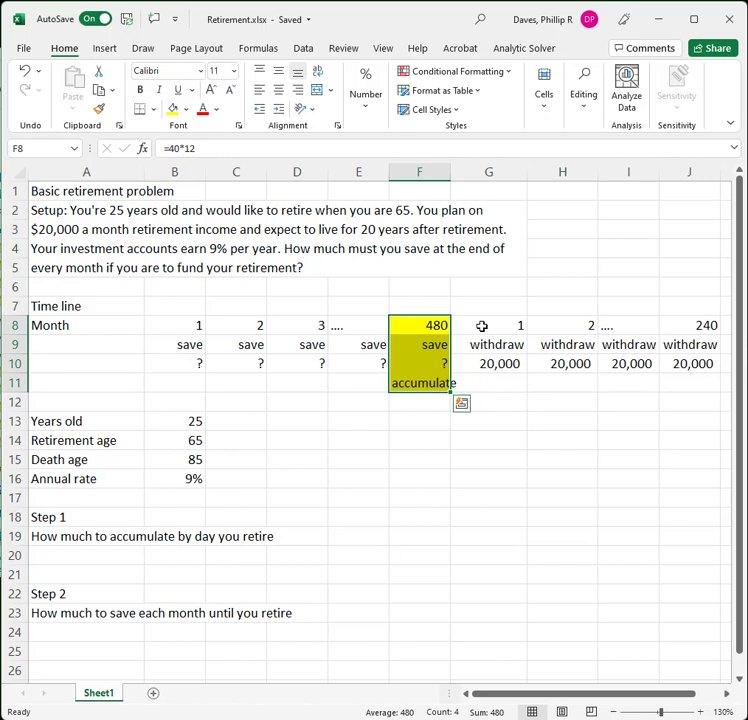
{"action": "left_click_drag", "start_coordinate": [481, 326], "coordinate": [667, 369]}
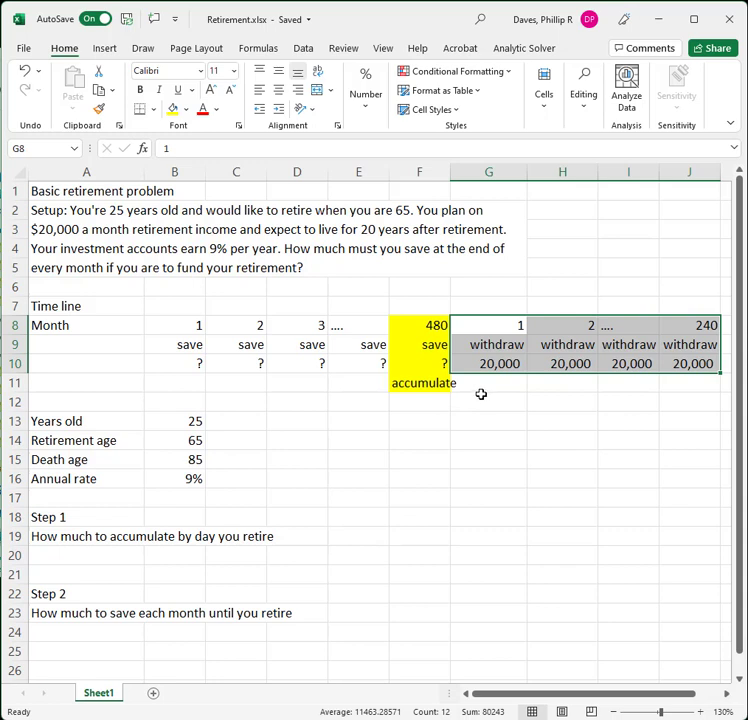
{"action": "left_click_drag", "start_coordinate": [431, 322], "coordinate": [425, 390]}
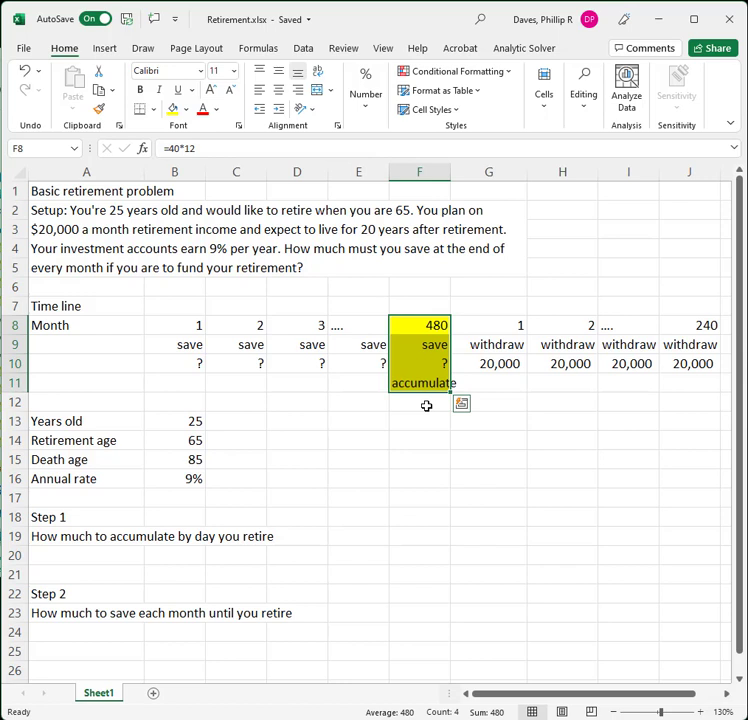
{"action": "left_click_drag", "start_coordinate": [484, 326], "coordinate": [676, 359]}
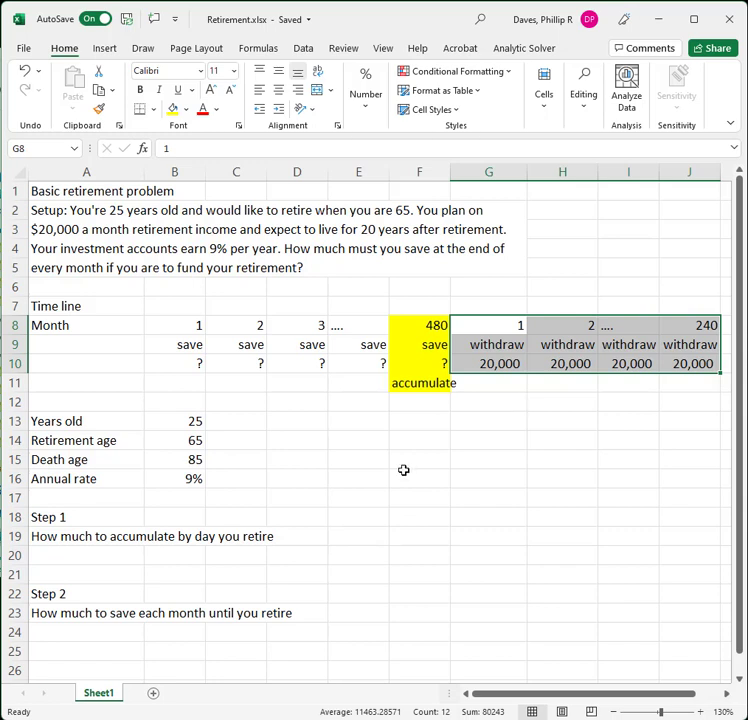
Label cell A20 under Step 1 as "Accumulate"
{"action": "left_click", "coordinate": [113, 553]}
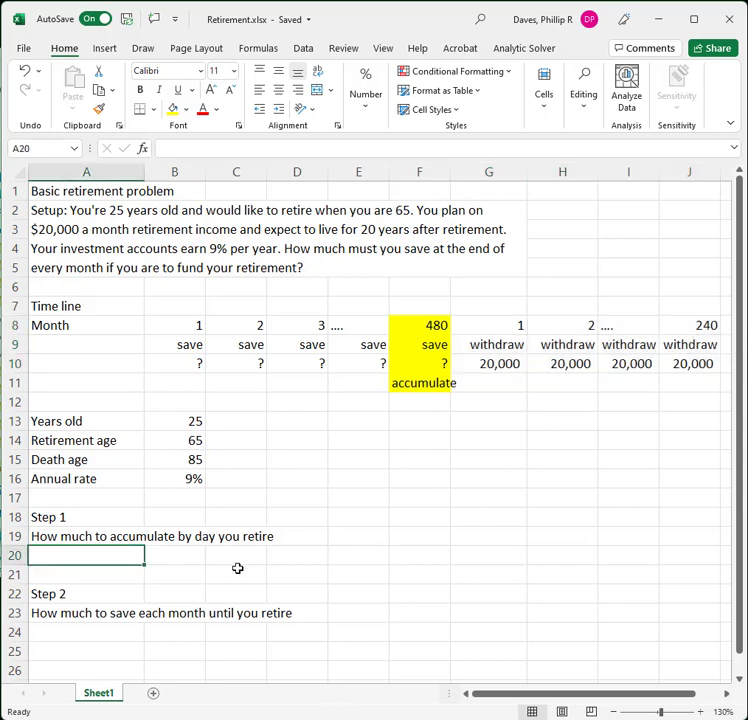
{"action": "type", "text": "Accu"}
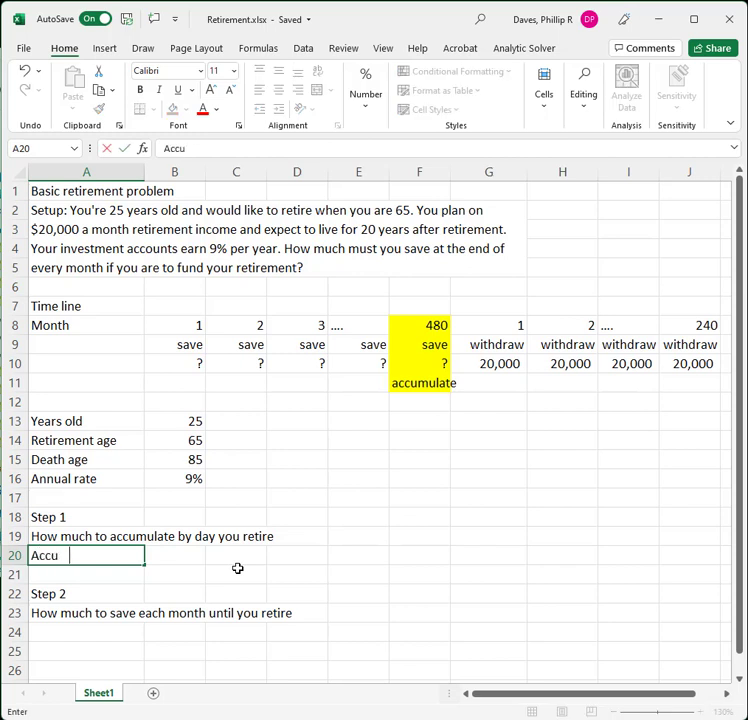
{"action": "type", "text": "mulate"}
{"action": "key", "text": "ctrl+Return"}
Start a PV formula in B20, using the annual rate in B16 divided by 12 as the rate argument
{"action": "key", "text": "Right"}
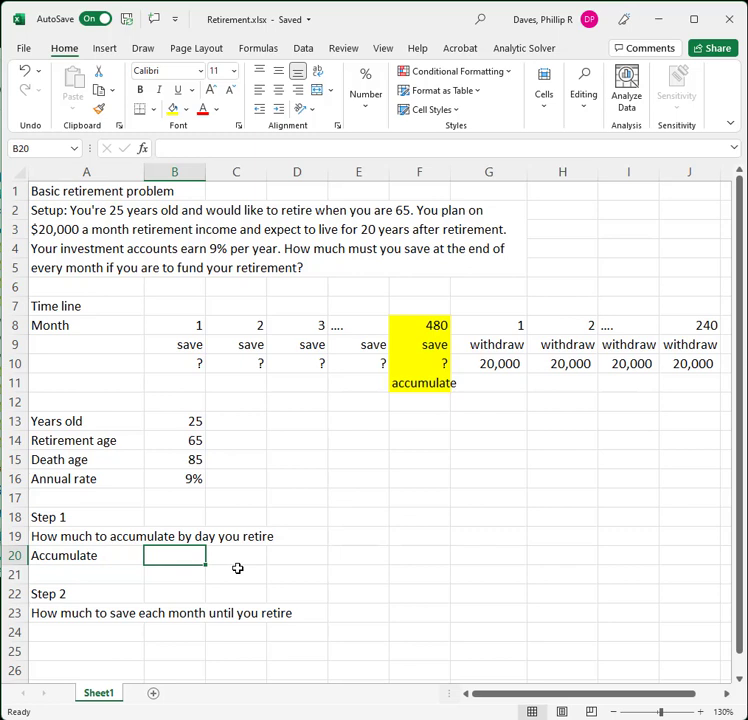
{"action": "type", "text": "=p"}
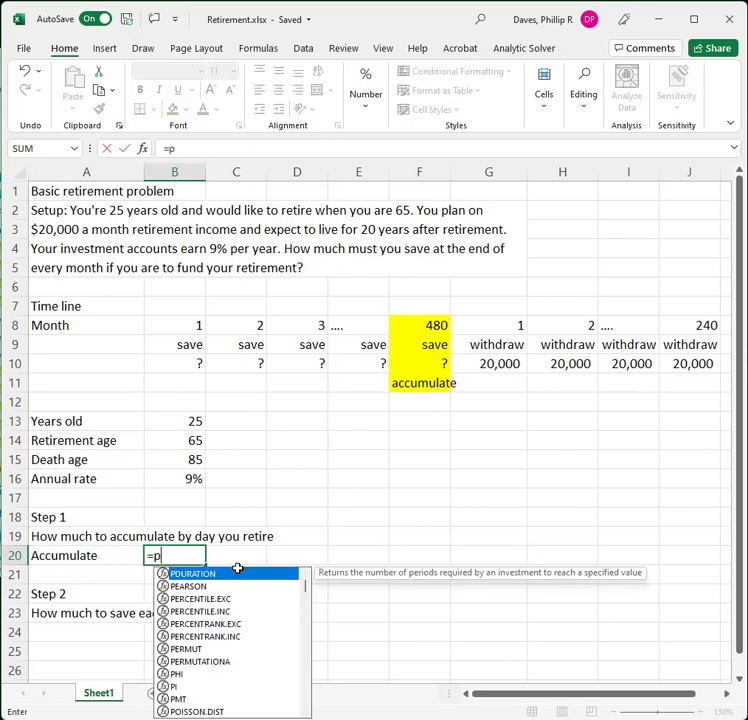
{"action": "type", "text": "v("}
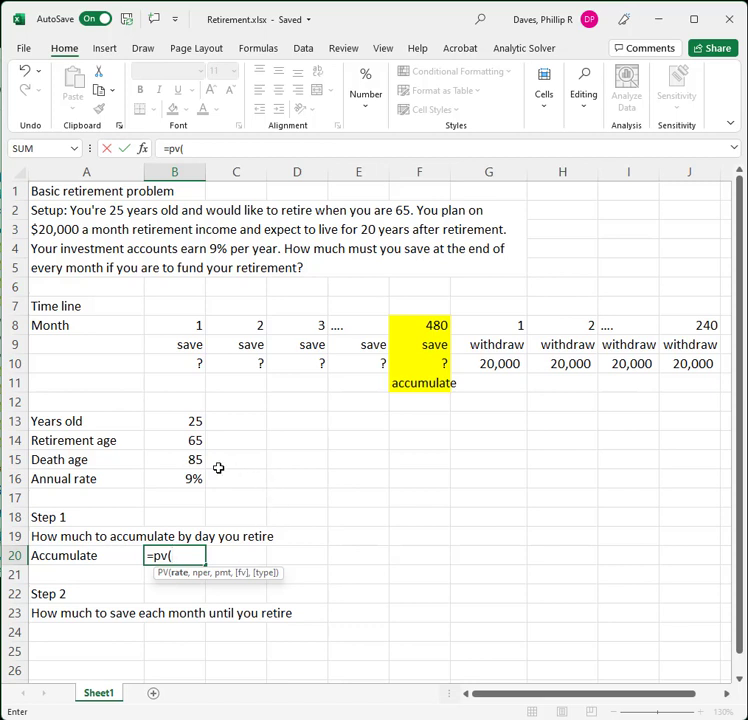
{"action": "left_click", "coordinate": [187, 478]}
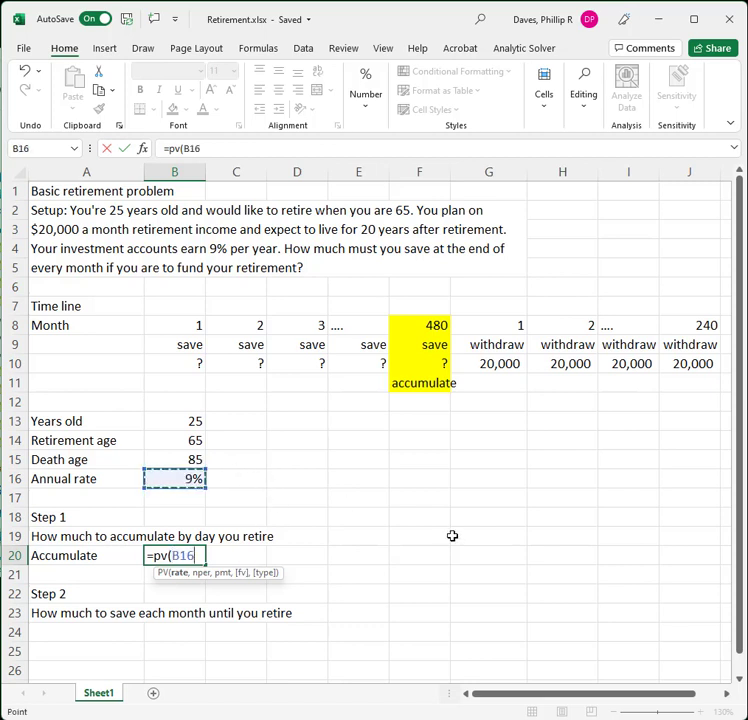
{"action": "type", "text": "/12"}
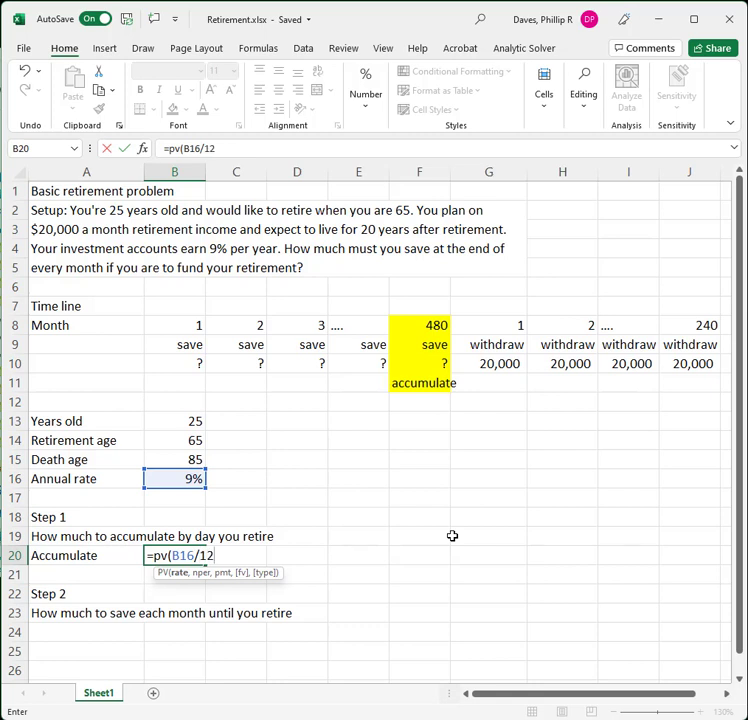
{"action": "type", "text": ","}
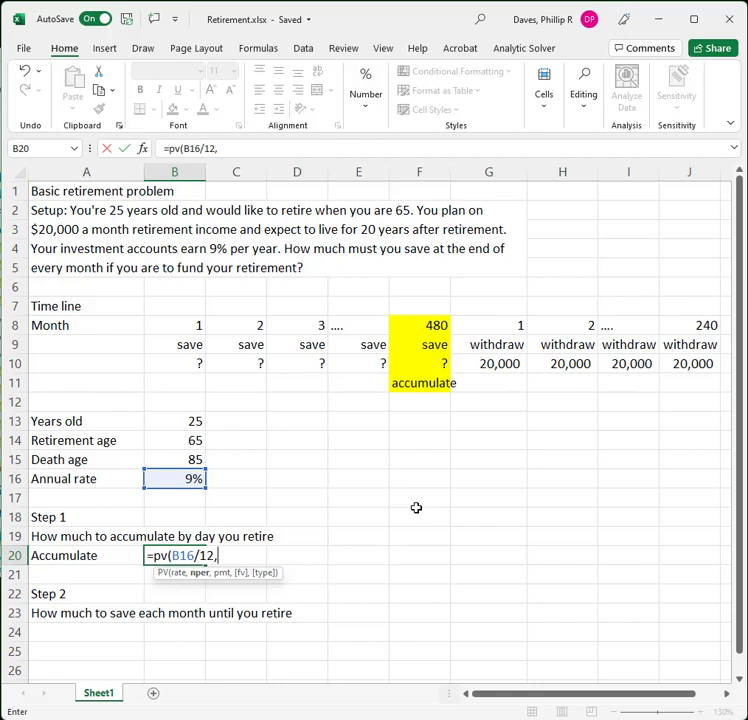
Enter (B15-B14)*12 as the PV formula's number of periods, covering the months from retirement to death
{"action": "left_click", "coordinate": [196, 459]}
{"action": "type", "text": "-"}
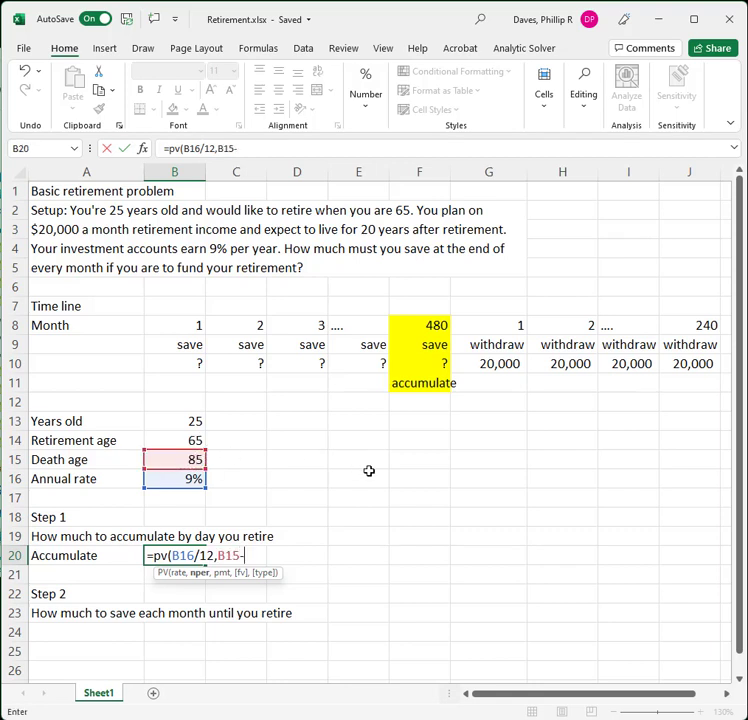
{"action": "left_click", "coordinate": [194, 440]}
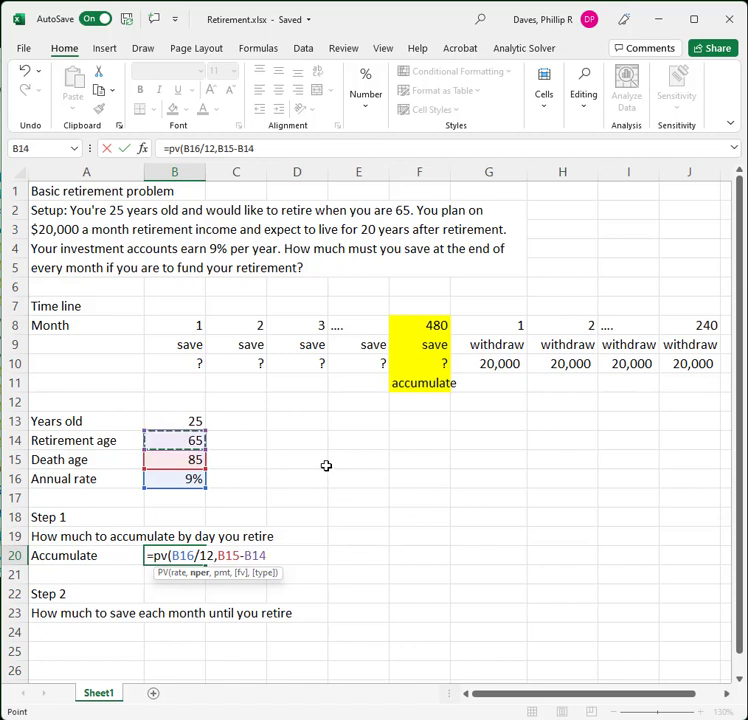
{"action": "type", "text": ")"}
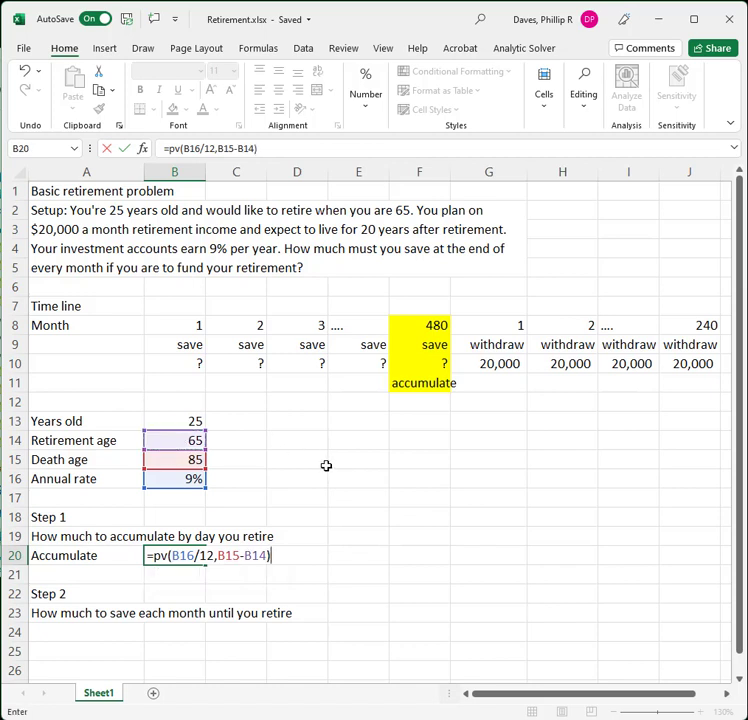
{"action": "left_click", "coordinate": [216, 555]}
{"action": "type", "text": "("}
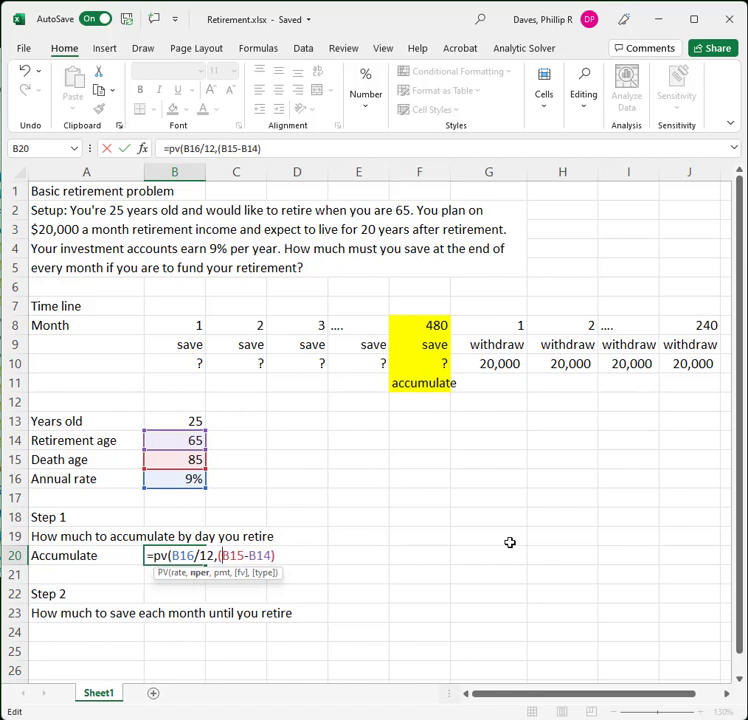
{"action": "left_click", "coordinate": [278, 555]}
{"action": "type", "text": "*12,"}
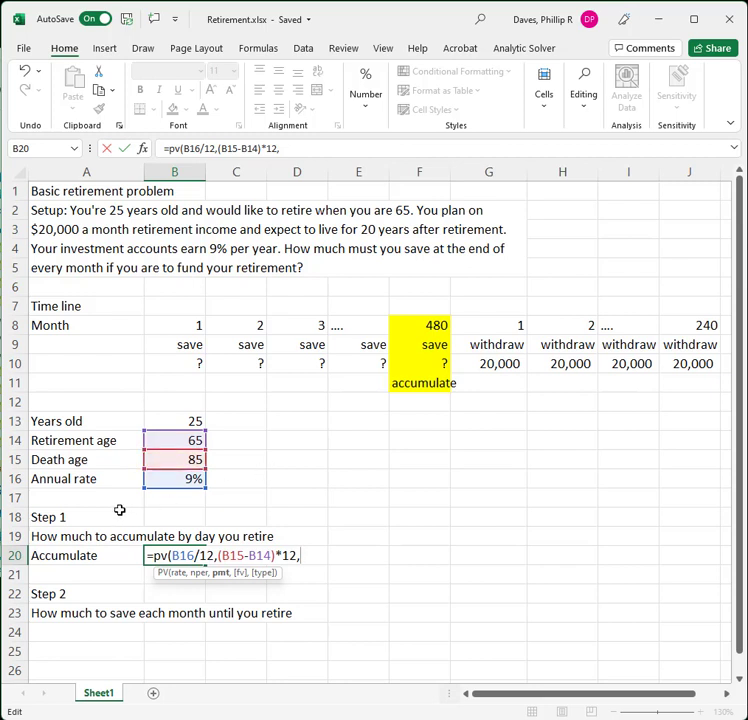
Complete the PV formula in B20 with the withdrawal in G10 as payment, future value 0 and type 0
{"action": "left_click", "coordinate": [501, 358]}
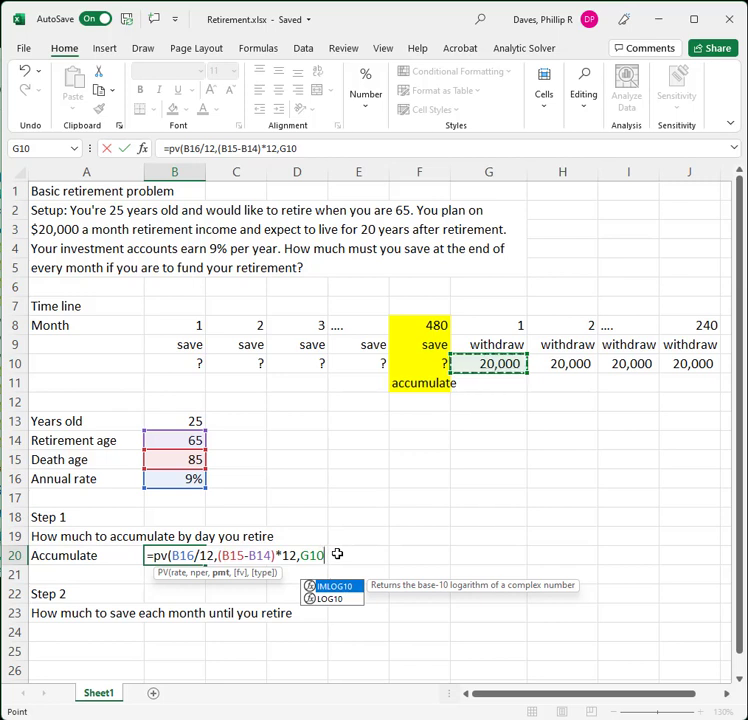
{"action": "type", "text": ","}
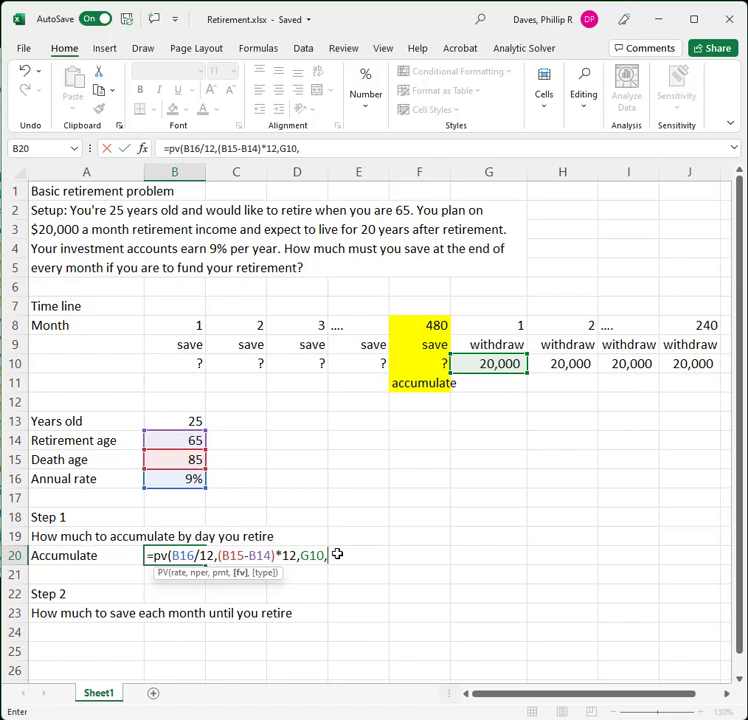
{"action": "type", "text": "0"}
{"action": "type", "text": ",0,"}
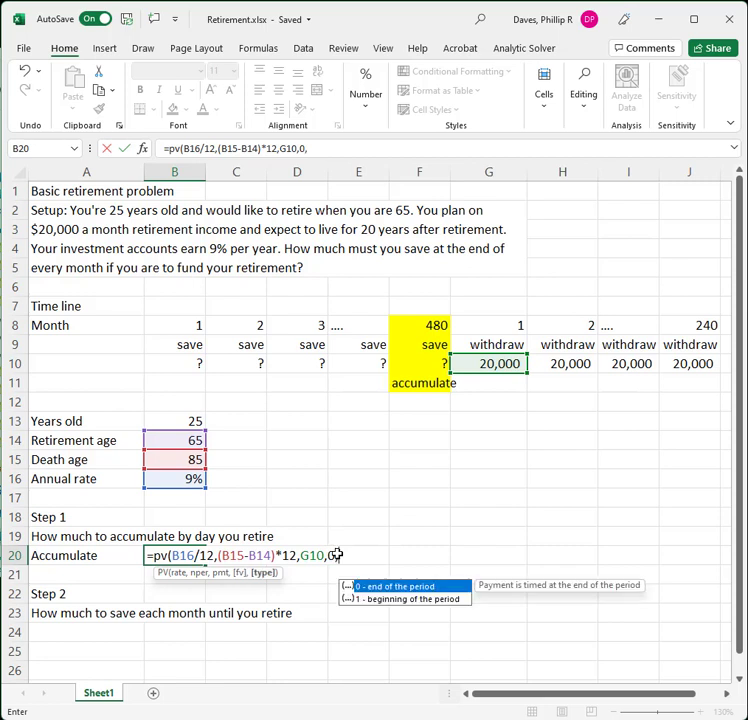
{"action": "type", "text": ")"}
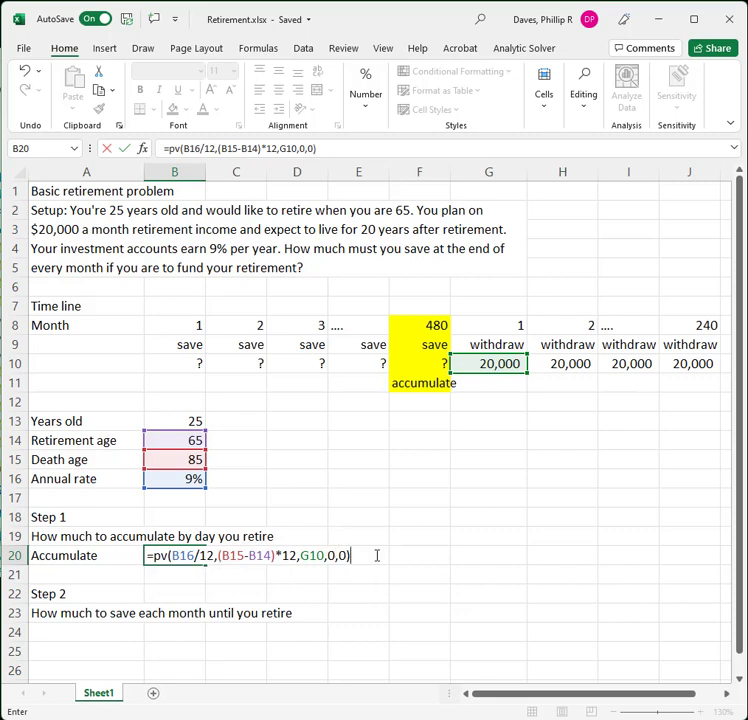
{"action": "key", "text": "BackSpace"}
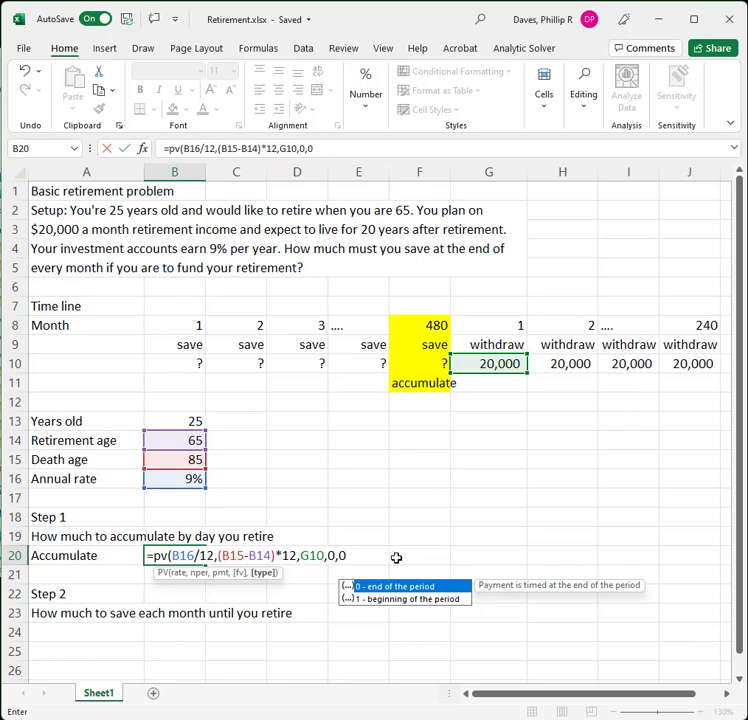
{"action": "type", "text": ")"}
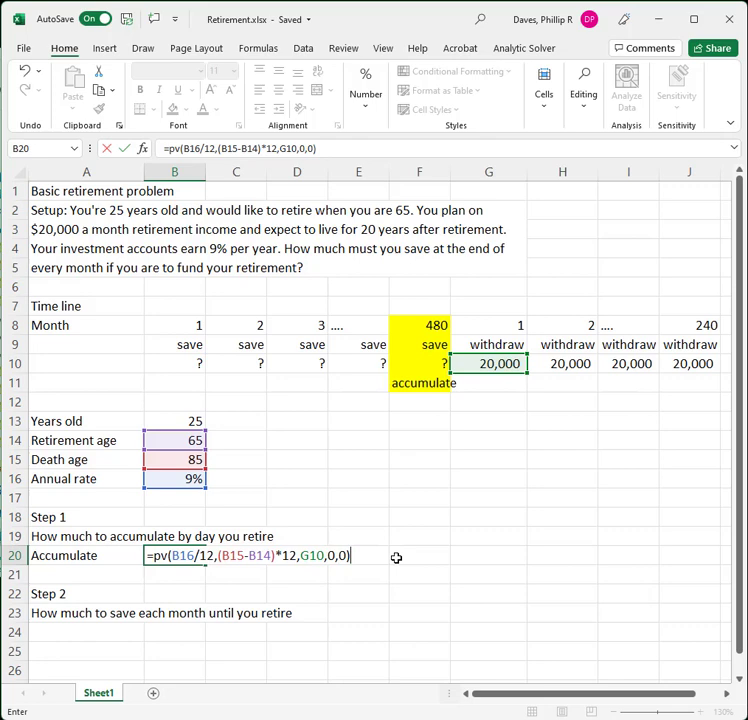
{"action": "key", "text": "Return"}
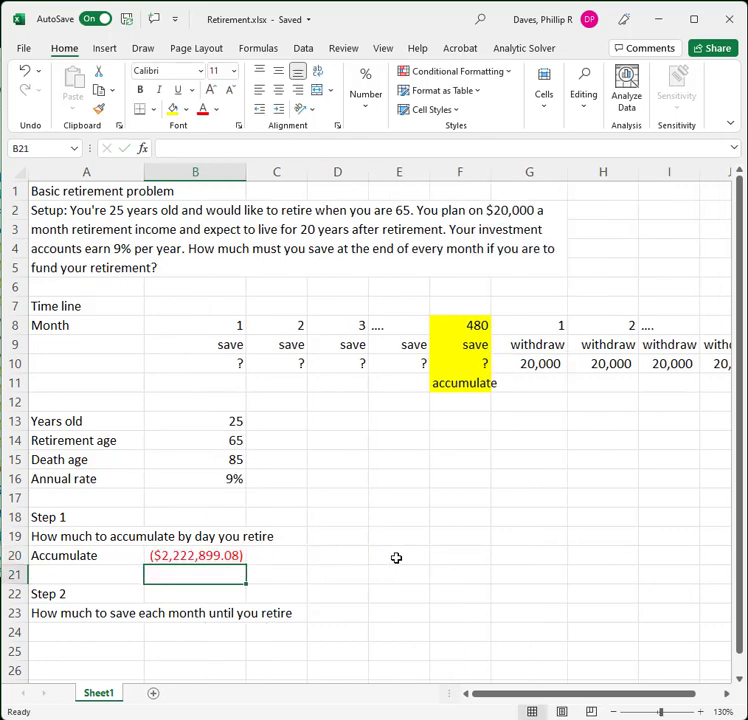
{"action": "left_click", "coordinate": [195, 555]}
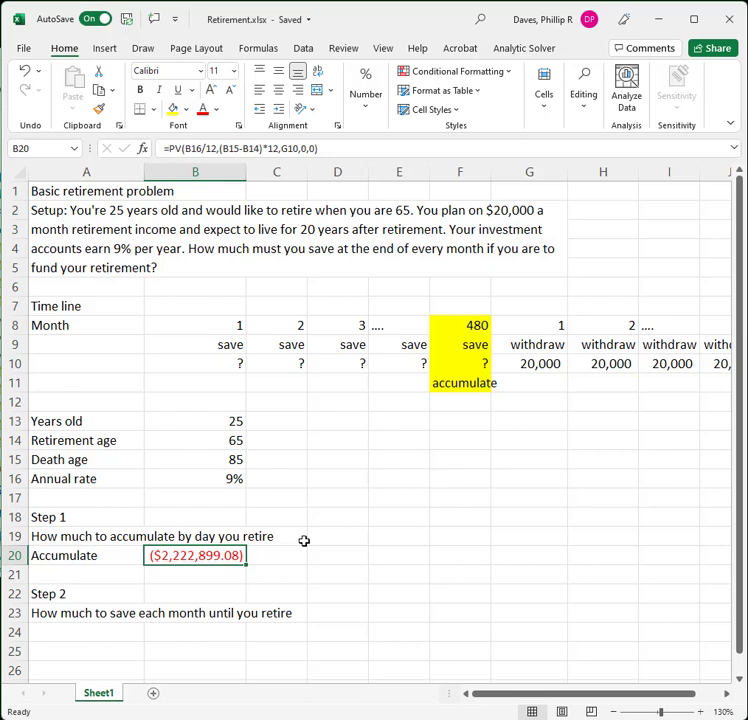
Label cell A24 under Step 2 as "Save?"
{"action": "left_click", "coordinate": [98, 634]}
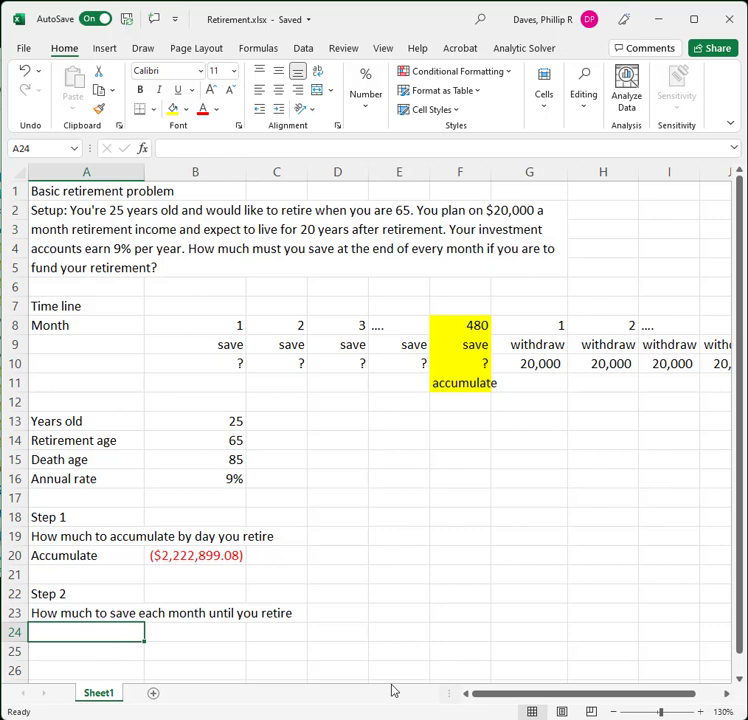
{"action": "type", "text": "Save?"}
{"action": "key", "text": "Return"}
{"action": "key", "text": "Up"}
{"action": "key", "text": "Right"}
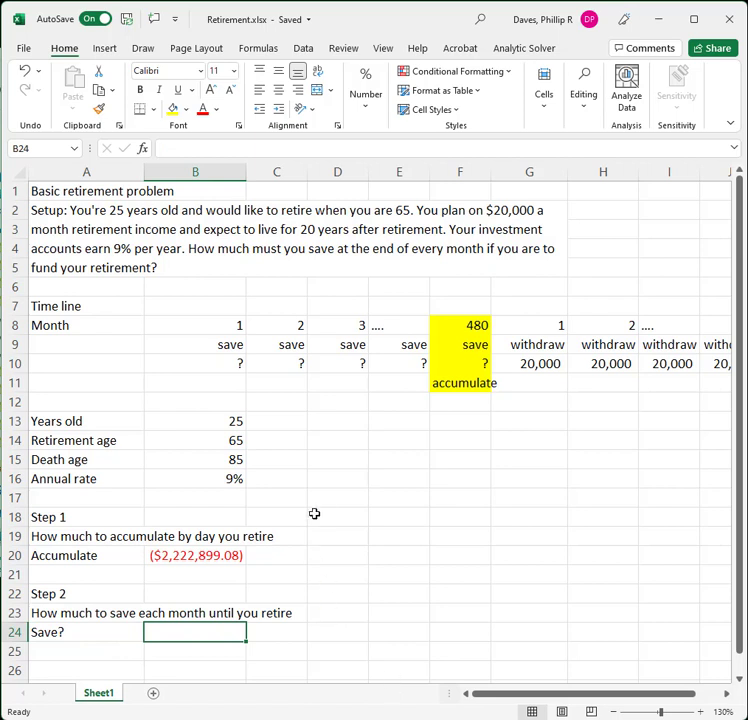
Link F12, below the timeline's accumulate cell, to the Step 1 amount with the formula =B20
{"action": "left_click_drag", "start_coordinate": [234, 341], "coordinate": [462, 371]}
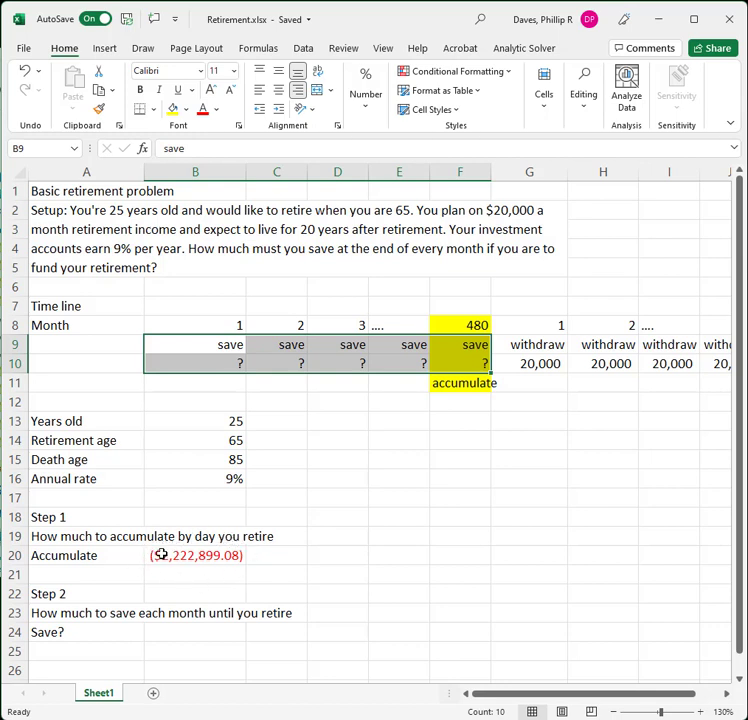
{"action": "left_click", "coordinate": [449, 402]}
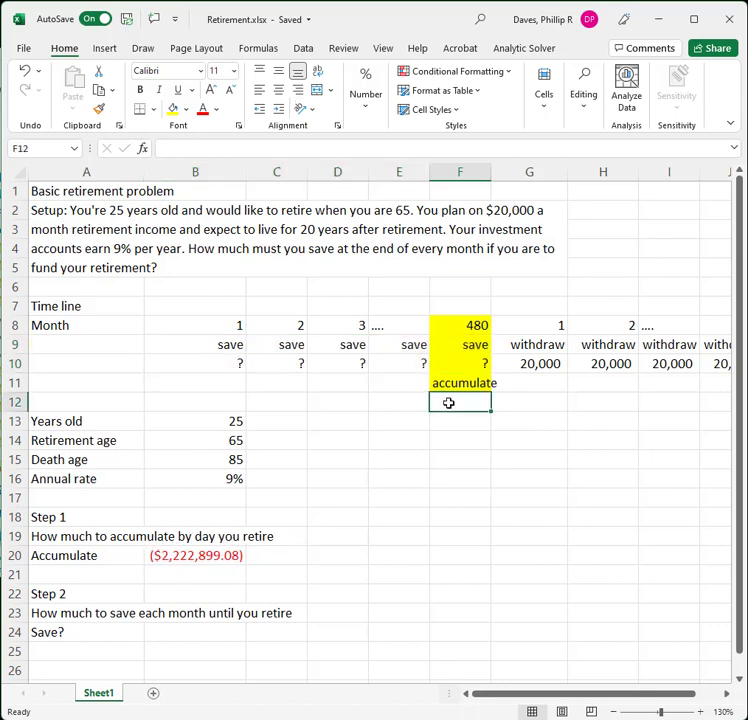
{"action": "type", "text": "="}
{"action": "left_click", "coordinate": [218, 560]}
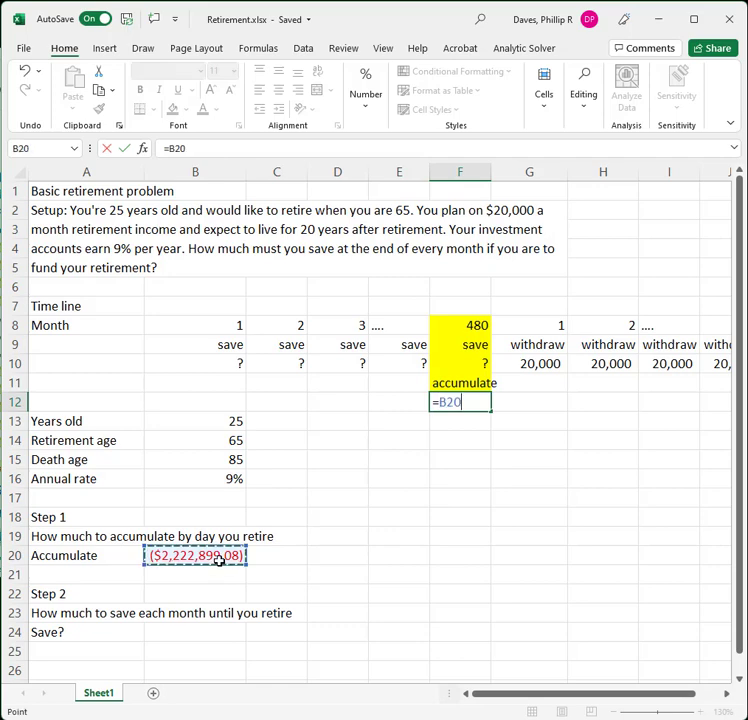
{"action": "key", "text": "Return"}
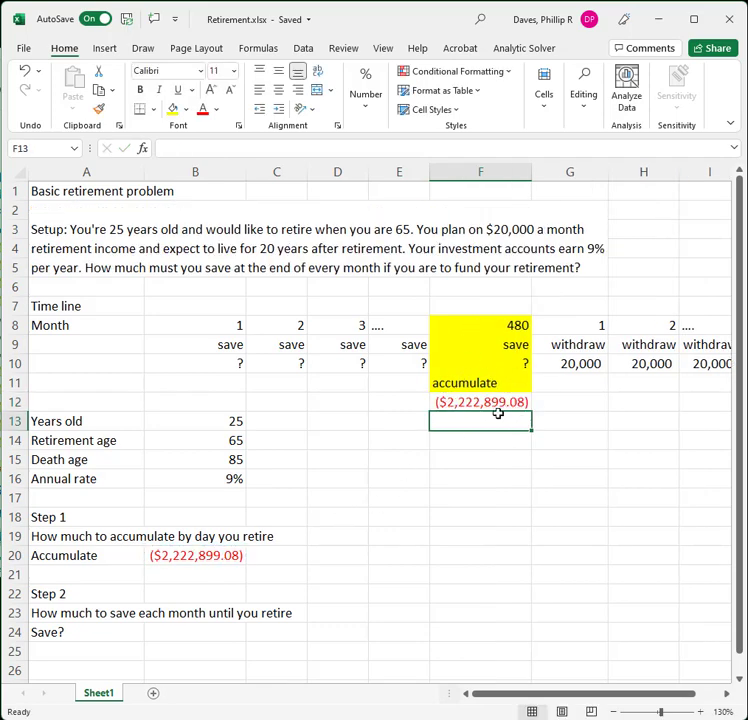
Start a PMT formula in B24 beside "Save?" with the monthly rate B16/12 as its first argument
{"action": "left_click", "coordinate": [174, 636]}
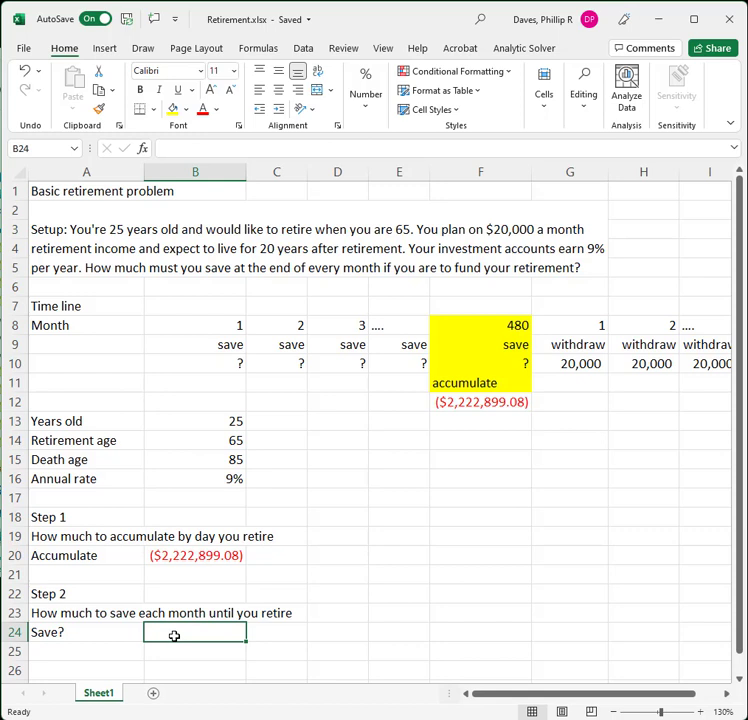
{"action": "type", "text": "="}
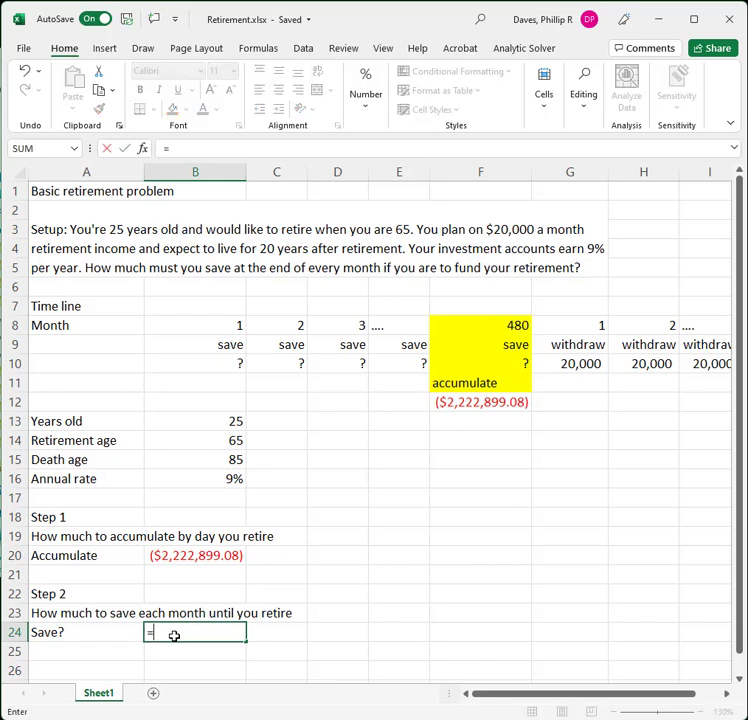
{"action": "type", "text": "pmt("}
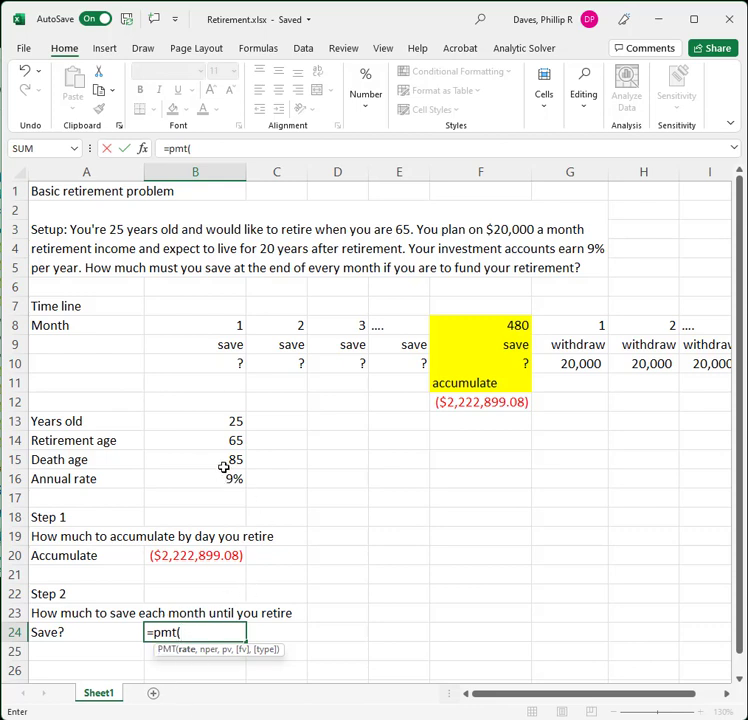
{"action": "left_click", "coordinate": [223, 474]}
{"action": "type", "text": "/12,"}
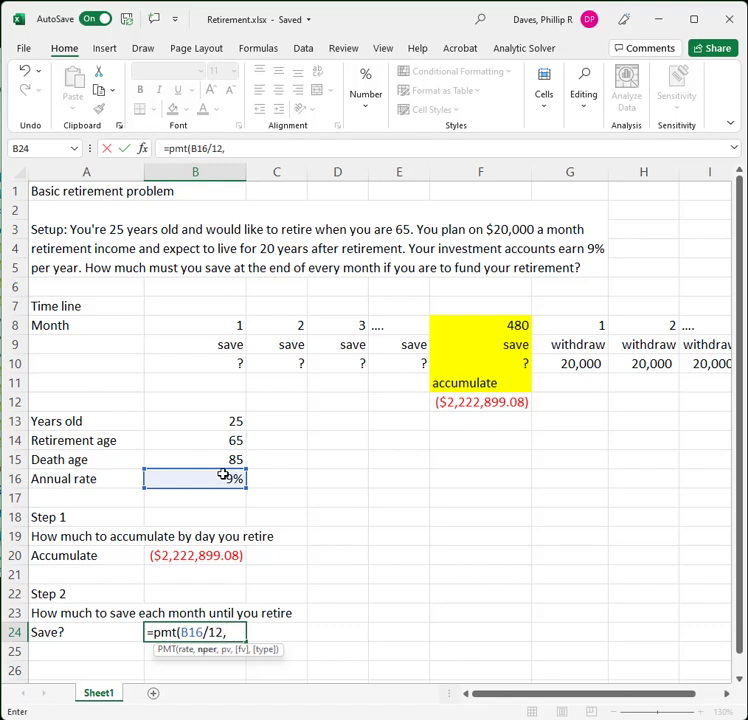
Enter (B14-B13)*12 as the PMT formula's number of periods, covering the months from current age to retirement
{"action": "type", "text": "("}
{"action": "left_click", "coordinate": [229, 438]}
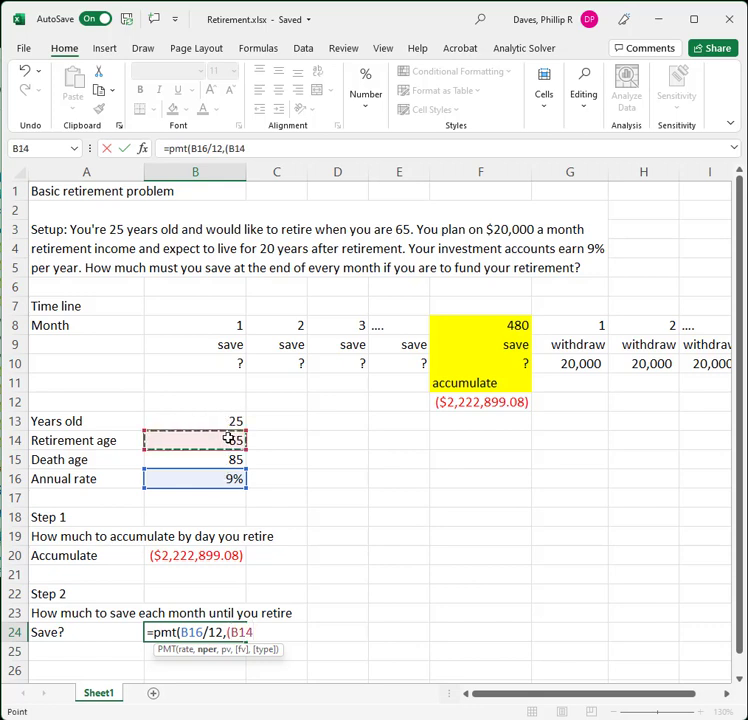
{"action": "type", "text": "-"}
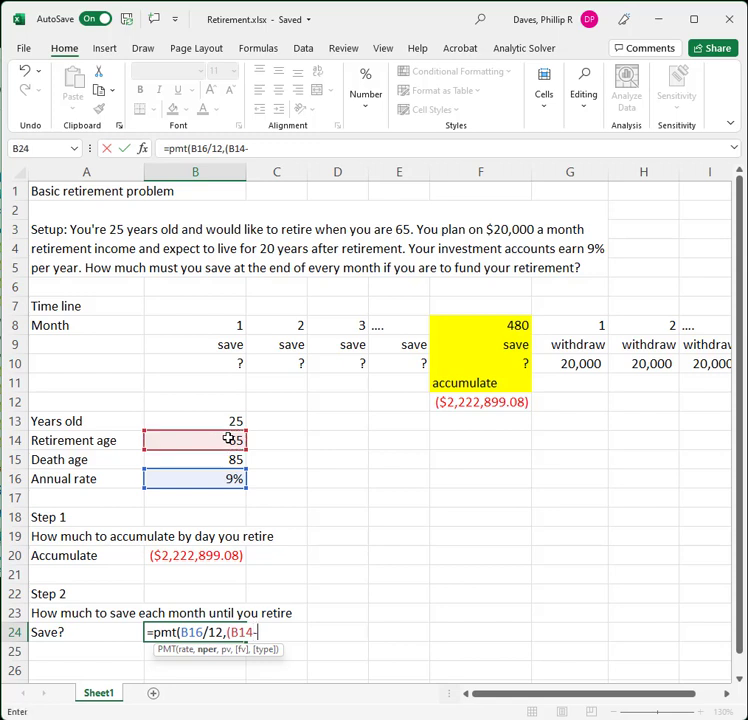
{"action": "left_click", "coordinate": [229, 420]}
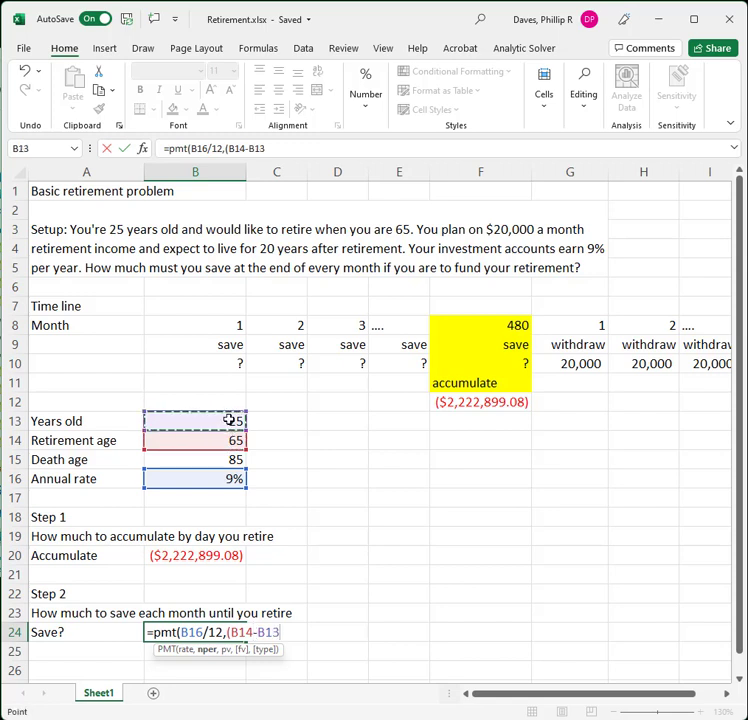
{"action": "type", "text": ")"}
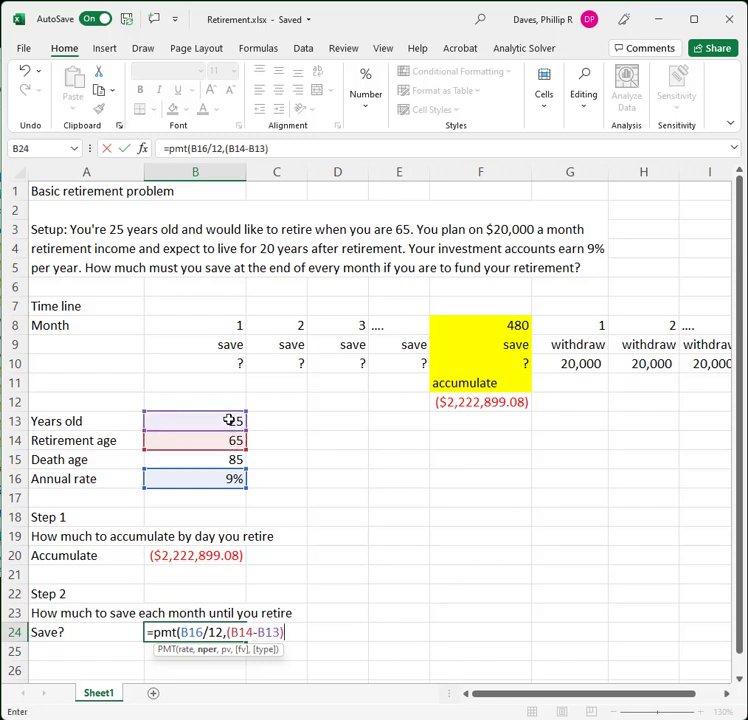
{"action": "type", "text": "*12"}
{"action": "type", "text": ","}
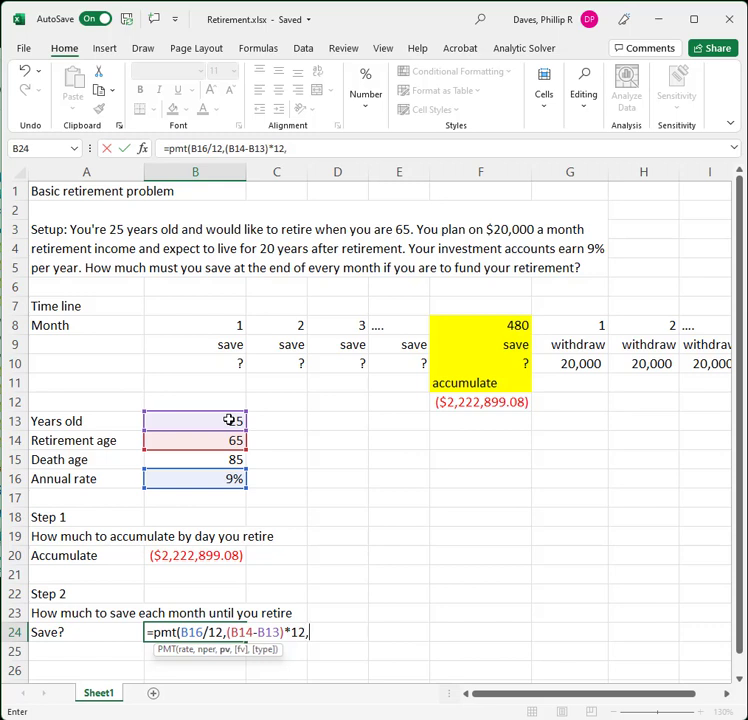
Complete the PMT formula in B24 with present value 0, future value -B20 and type 0
{"action": "type", "text": "0"}
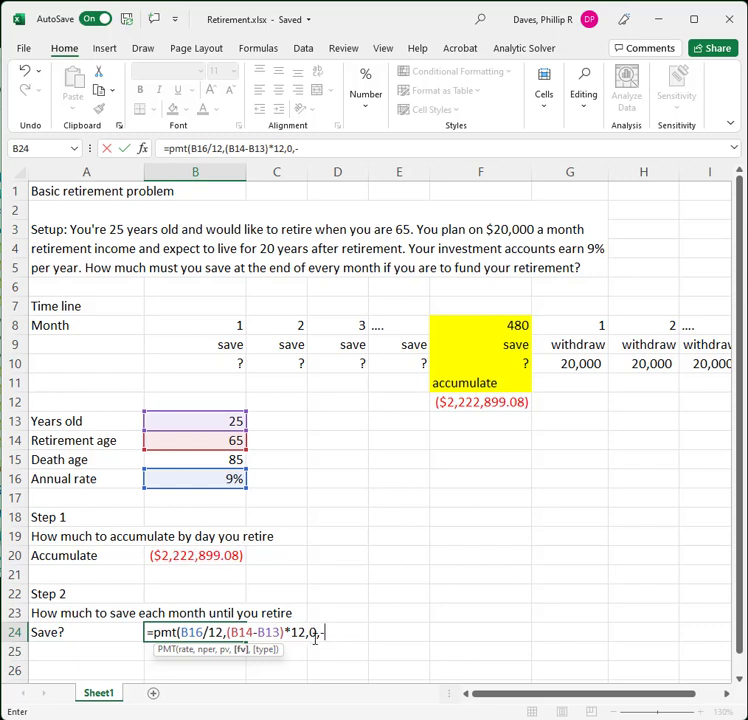
{"action": "left_click", "coordinate": [189, 553]}
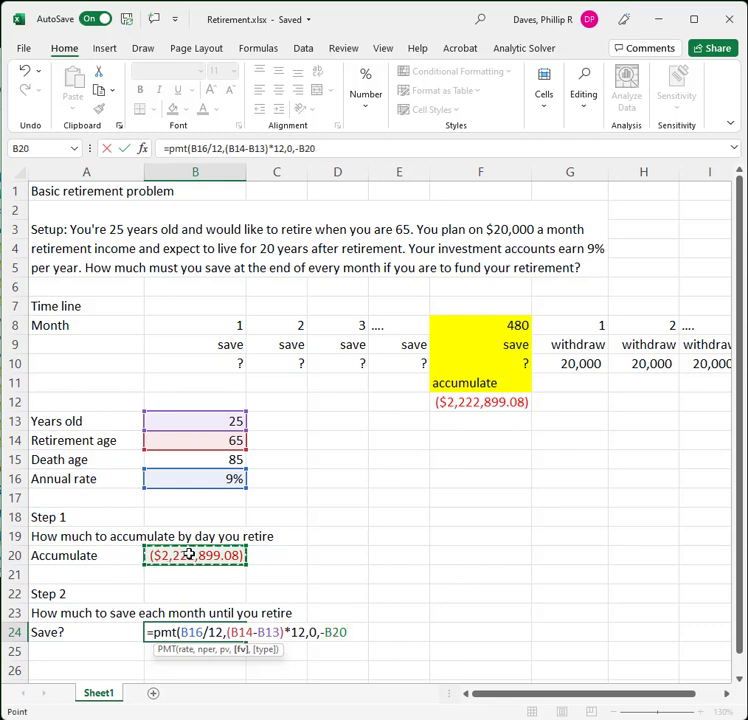
{"action": "type", "text": ",0"}
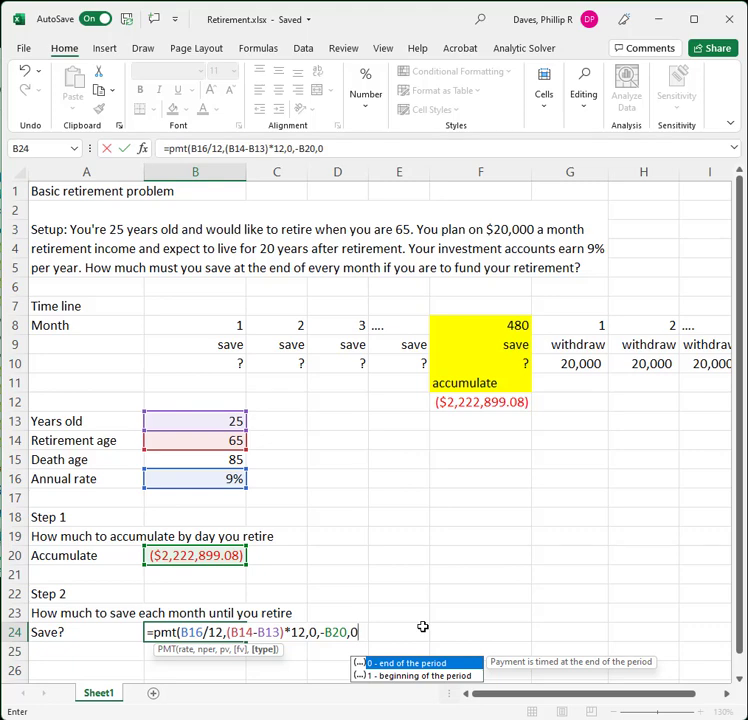
{"action": "type", "text": ")"}
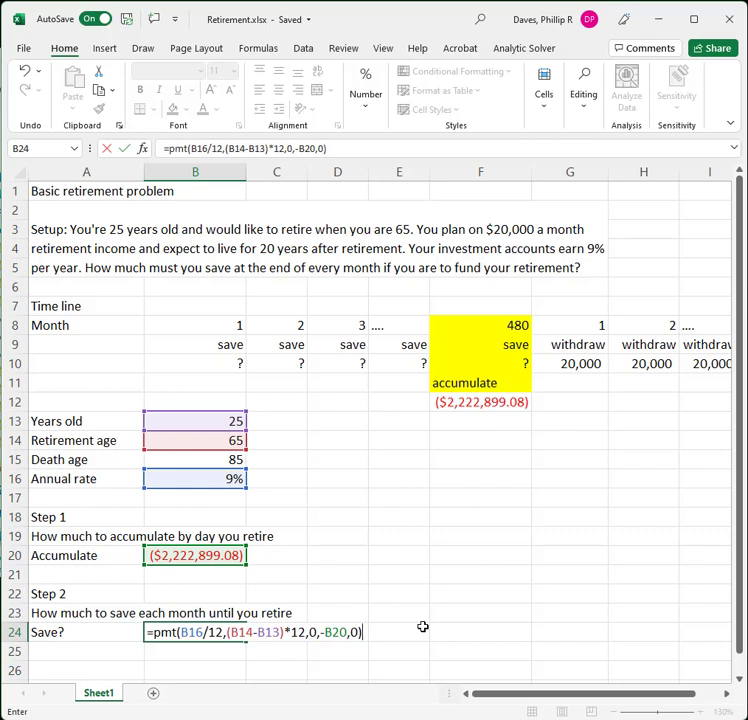
{"action": "key", "text": "Return"}
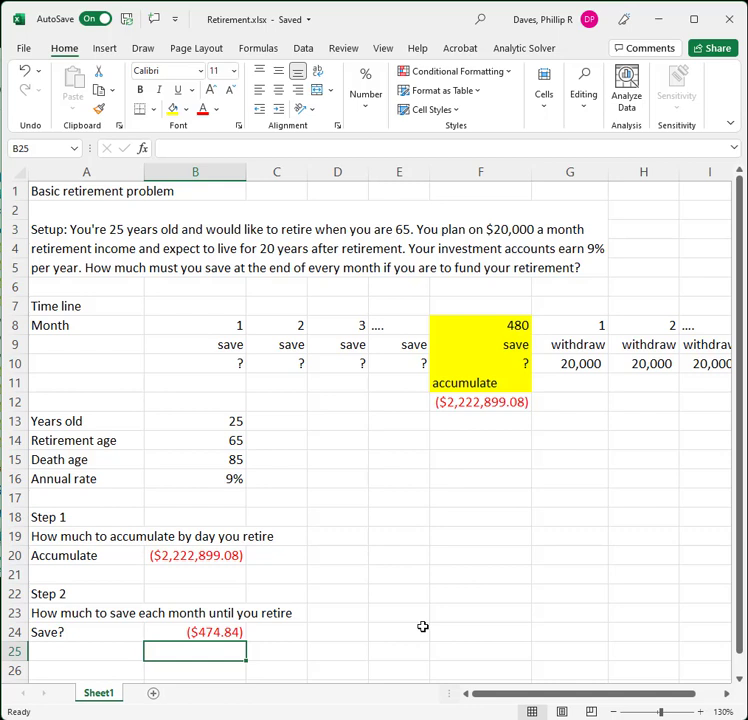
{"action": "left_click", "coordinate": [217, 633]}
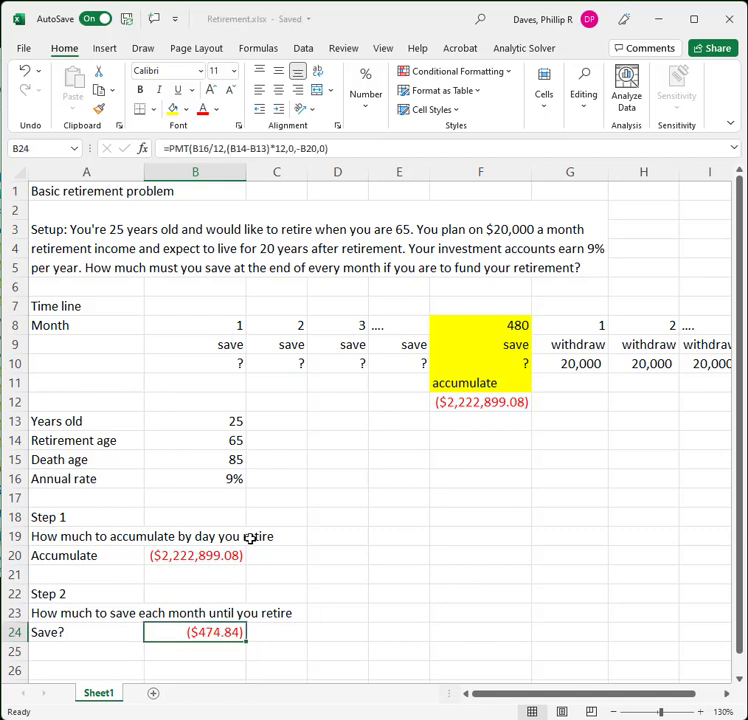
Show the text of the Step 1 accumulate formula in C20 with =FORMULATEXT(B20)
{"action": "left_click", "coordinate": [235, 418]}
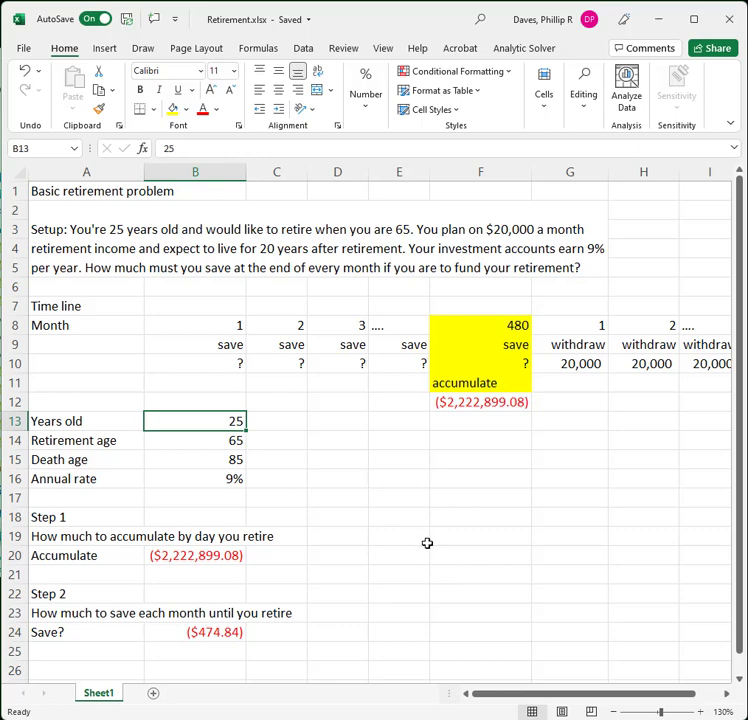
{"action": "left_click", "coordinate": [295, 555]}
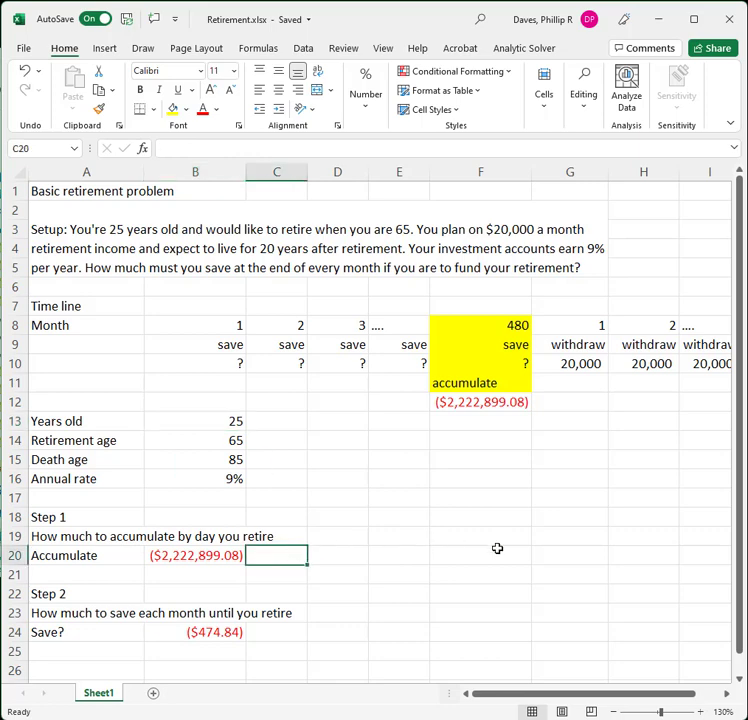
{"action": "type", "text": "=formulatext"}
{"action": "key", "text": "BackSpace"}
{"action": "type", "text": "("}
{"action": "key", "text": "Left"}
{"action": "key", "text": "Return"}
Copy the FORMULATEXT formula from C20 to C24 to show the text of the monthly savings formula
{"action": "key", "text": "Up"}
{"action": "key", "text": "ctrl+c"}
{"action": "key", "text": "Down"}
{"action": "key", "text": "Down"}
{"action": "key", "text": "Down"}
{"action": "key", "text": "Down"}
{"action": "key", "text": "Return"}
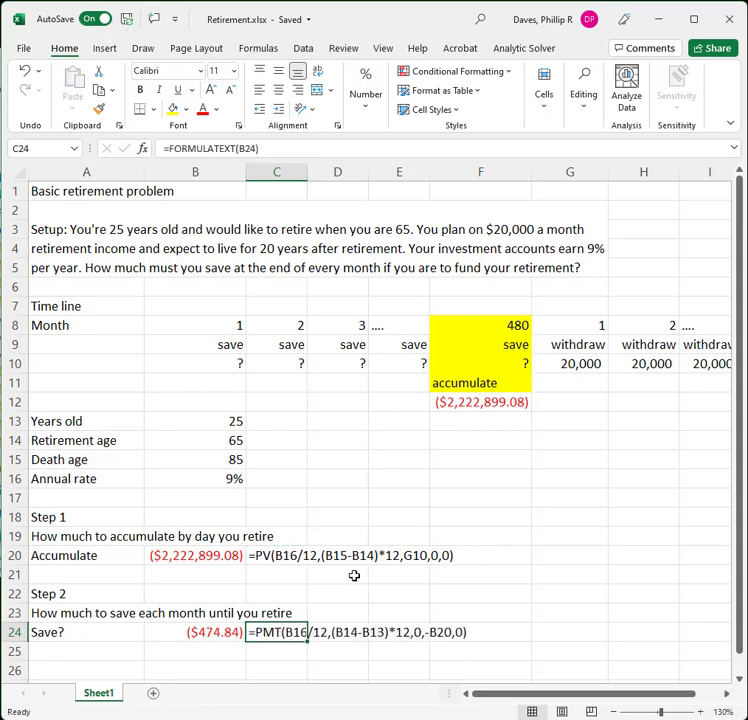
{"action": "left_click", "coordinate": [284, 596]}
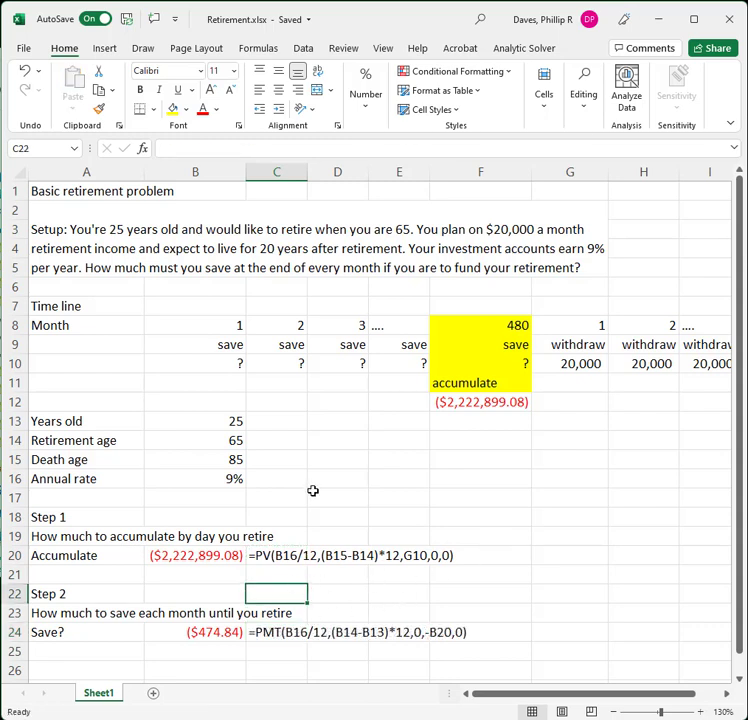
Test a retirement age of 70 in B14 and undo the change
{"action": "left_click", "coordinate": [236, 439]}
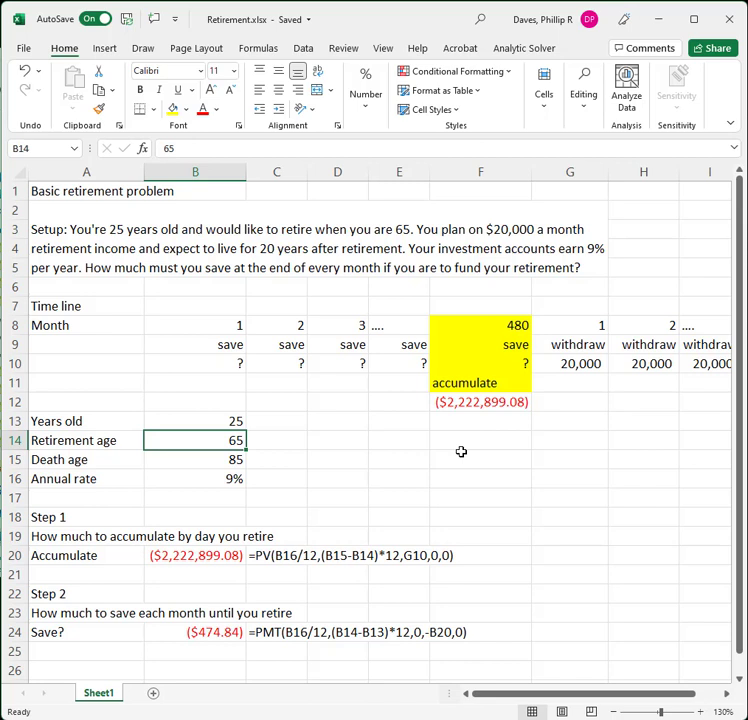
{"action": "type", "text": "70"}
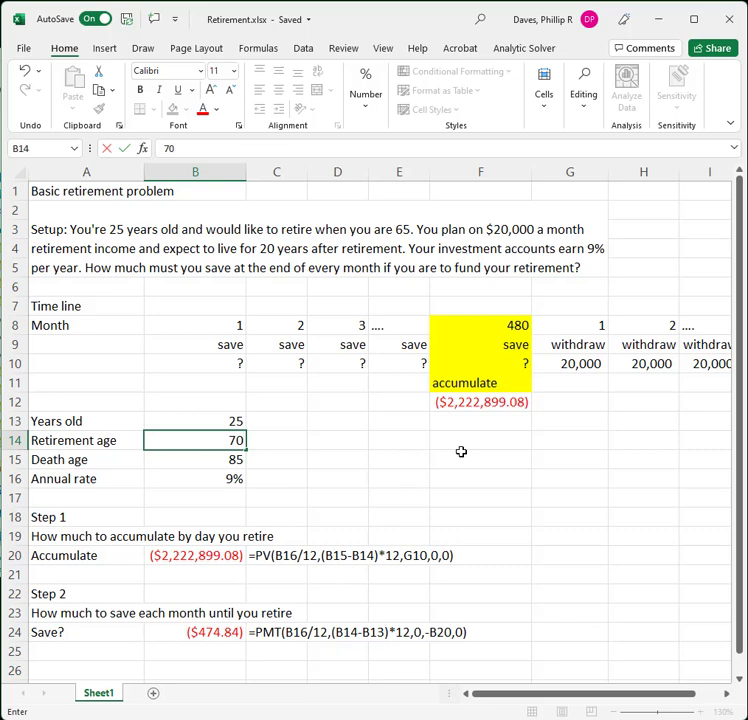
{"action": "key", "text": "Return"}
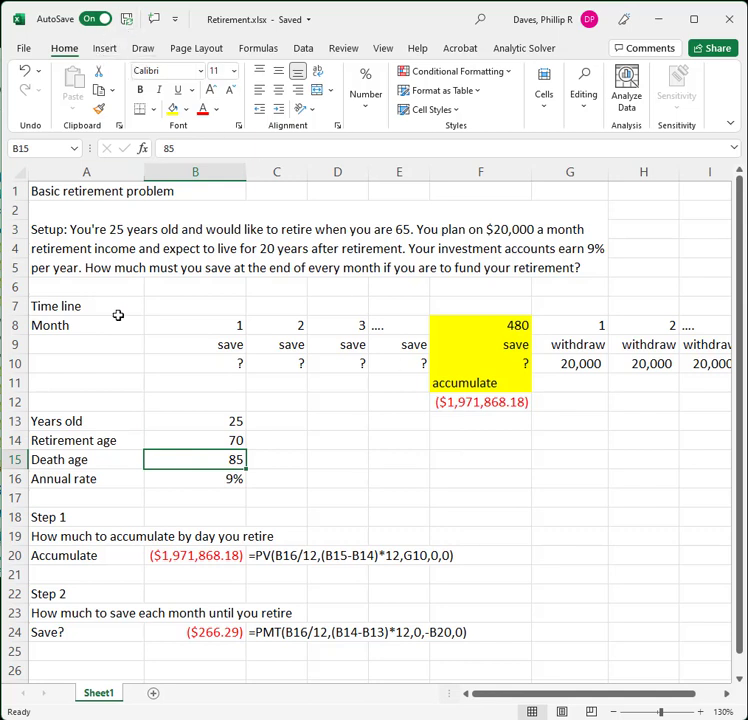
{"action": "left_click", "coordinate": [24, 70]}
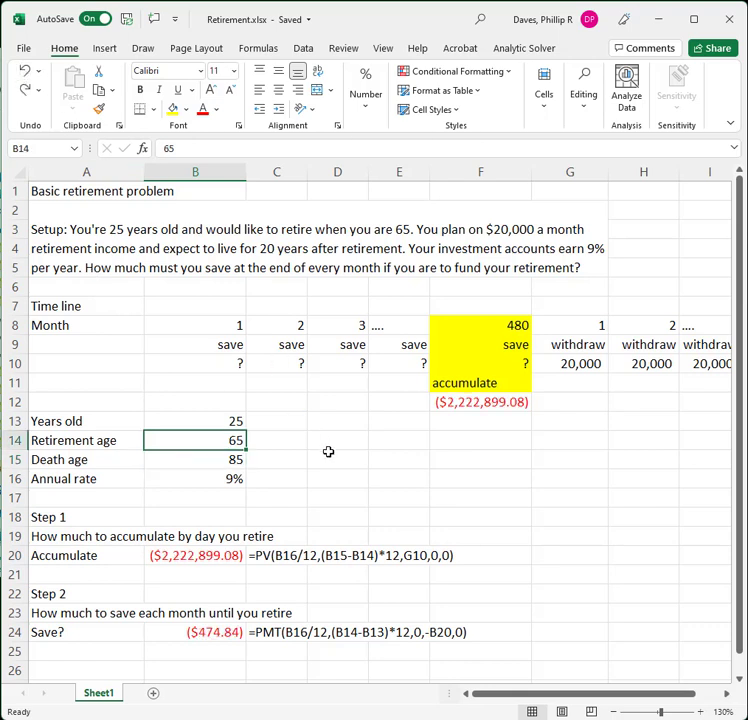
Test a current age of 40 in B13 and undo the change
{"action": "left_click", "coordinate": [238, 421]}
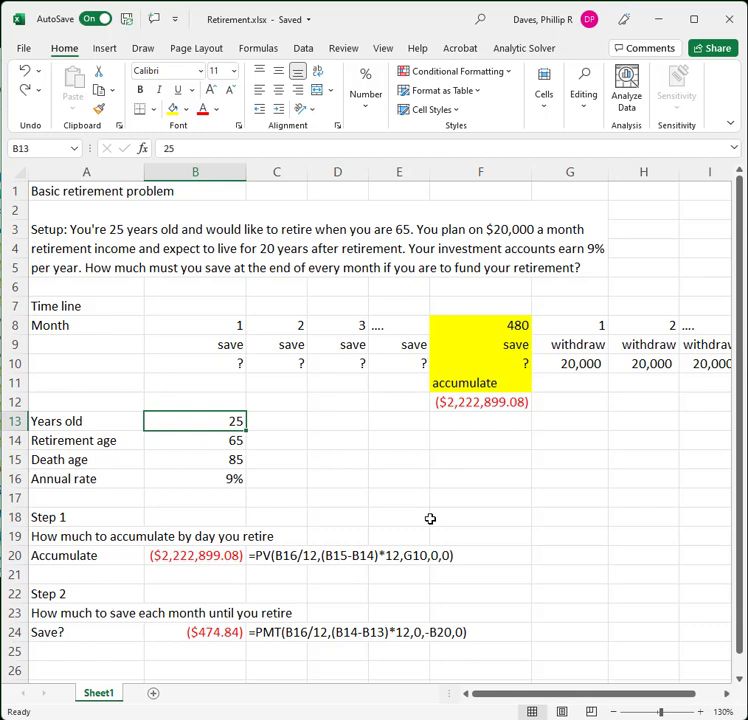
{"action": "type", "text": "40"}
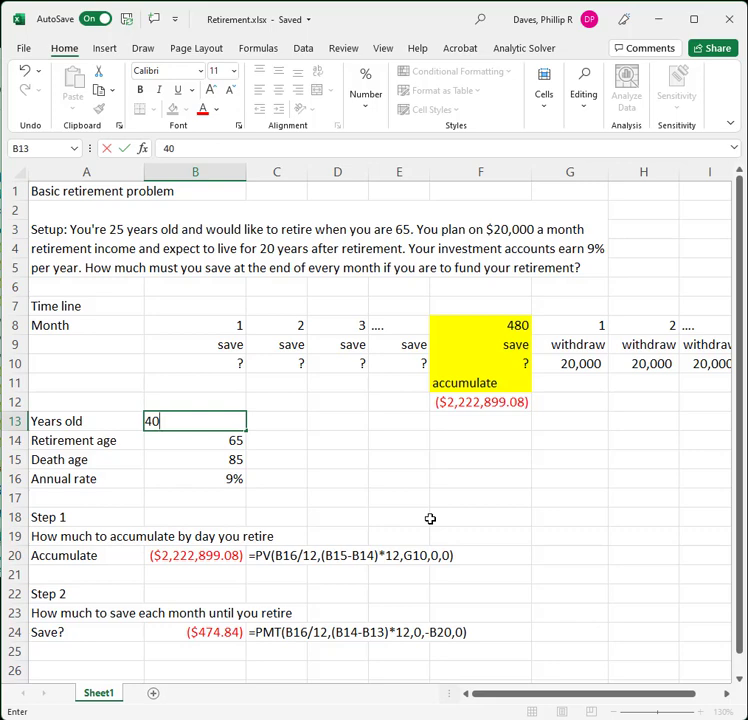
{"action": "key", "text": "Return"}
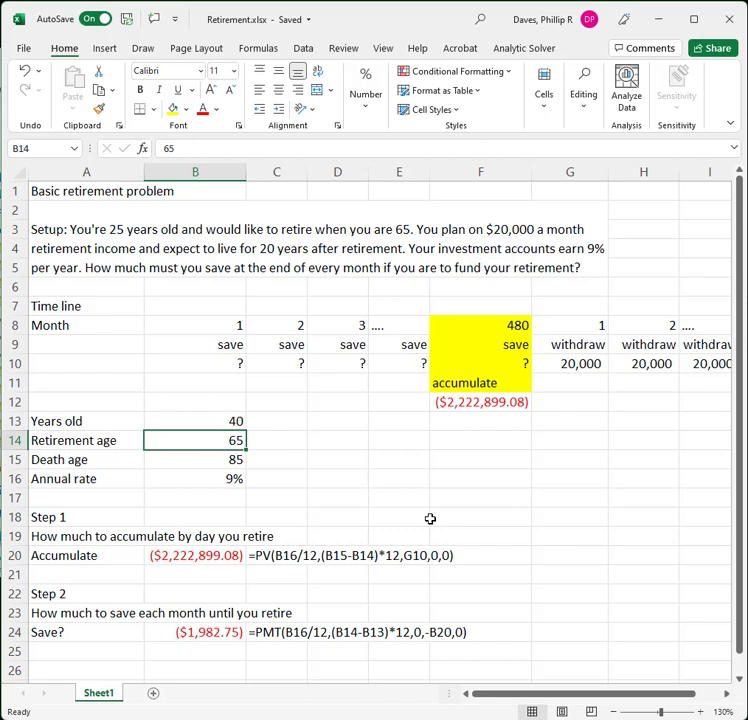
{"action": "key", "text": "Up"}
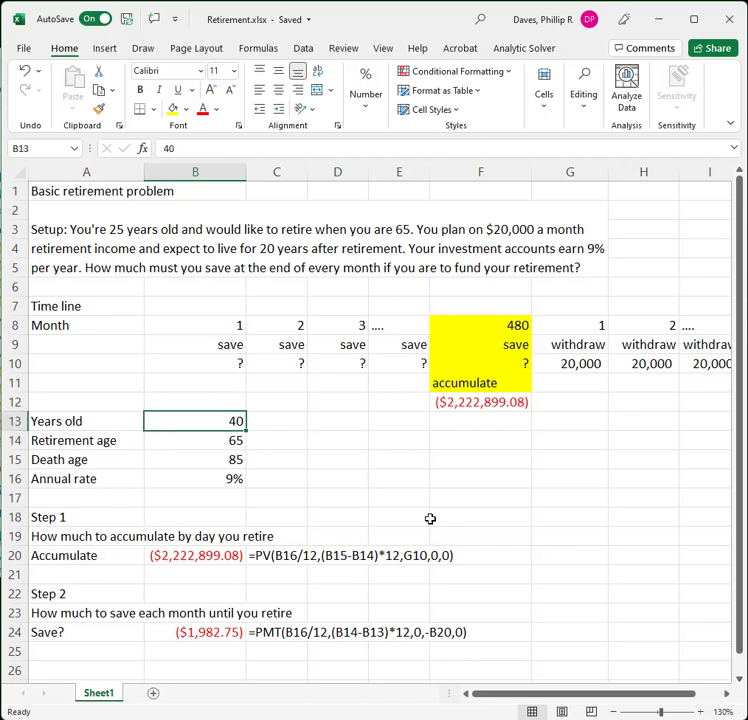
{"action": "left_click", "coordinate": [24, 72]}
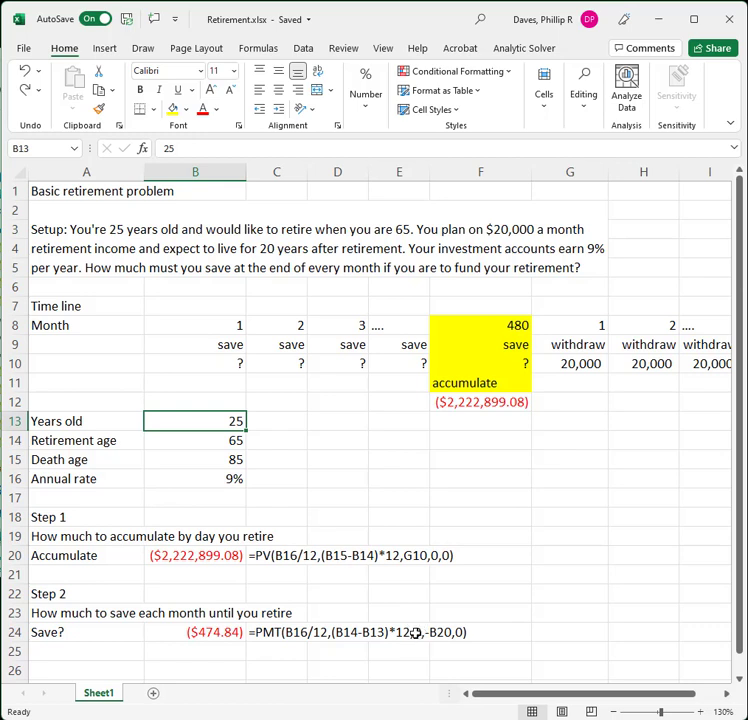
Review the arguments and cell references of the PMT formula in B24 without changing it
{"action": "double_click", "coordinate": [197, 637]}
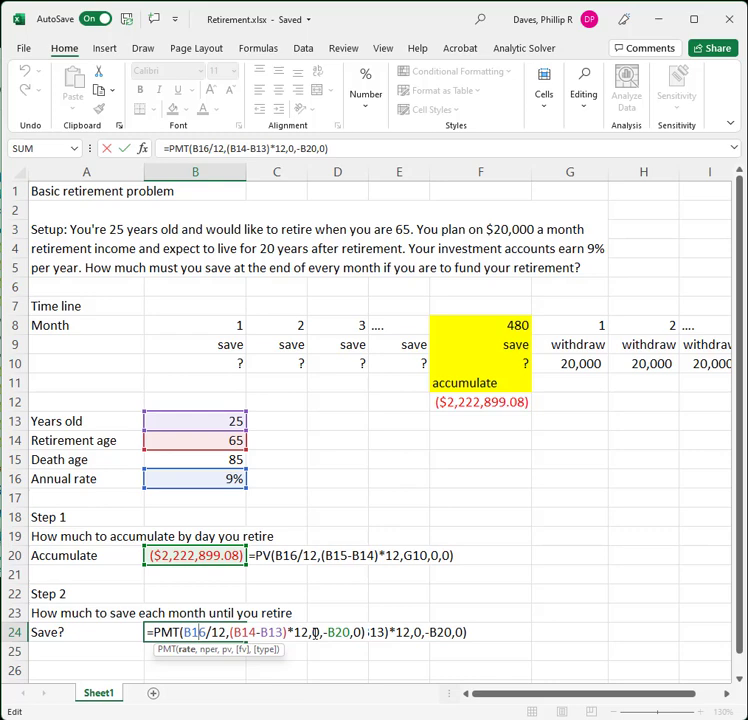
{"action": "key", "text": "Return"}
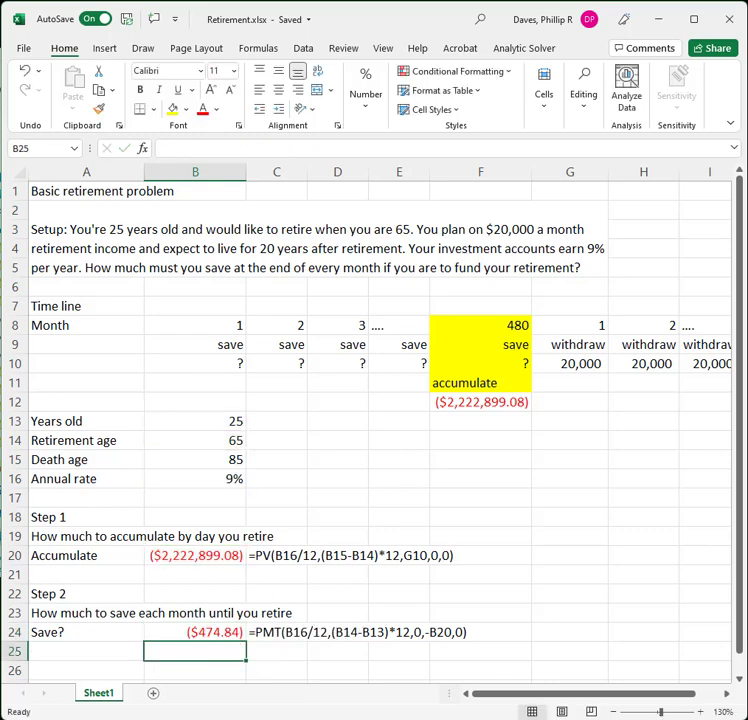